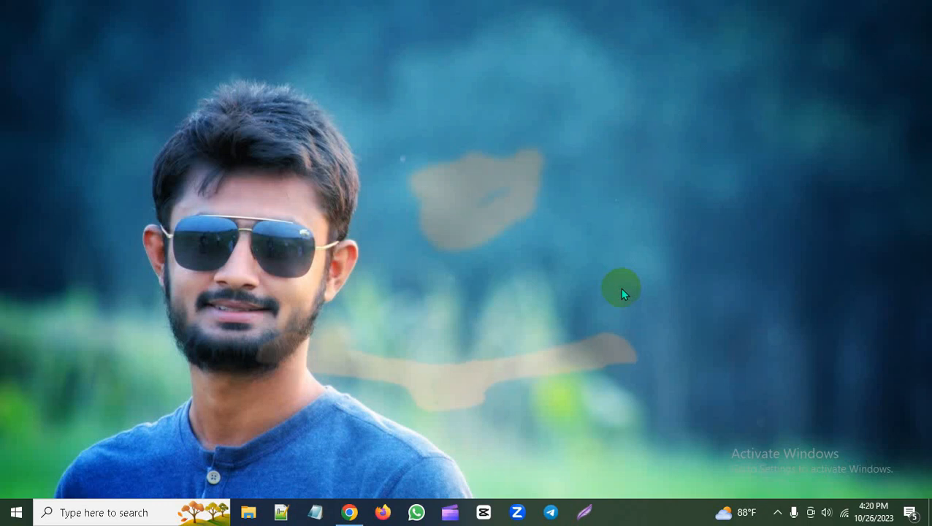
Switch to Chrome and view the front pages of the tutorialtext source site and the migret destination site, closing the blank tab.
left_click(349, 512)
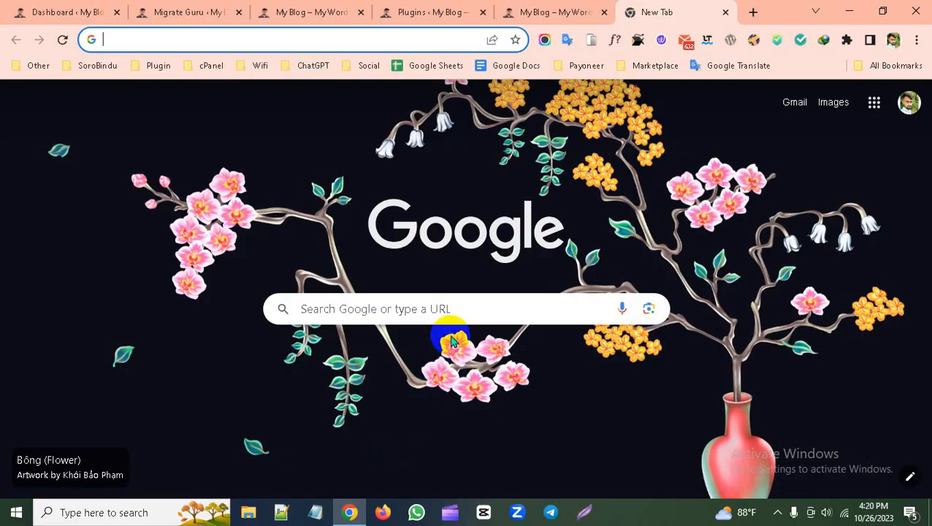
left_click(573, 8)
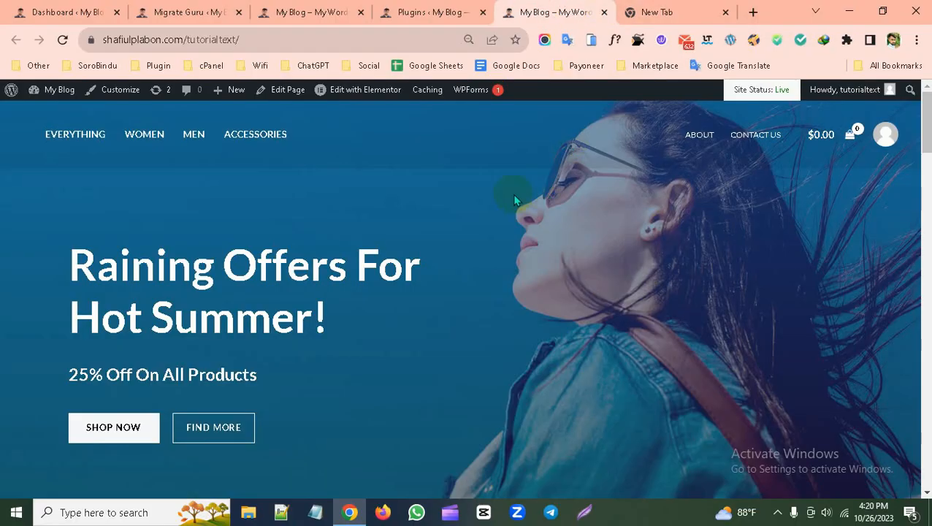
scroll(487, 274, "down", 2)
scroll(487, 274, "up", 2)
left_click(314, 15)
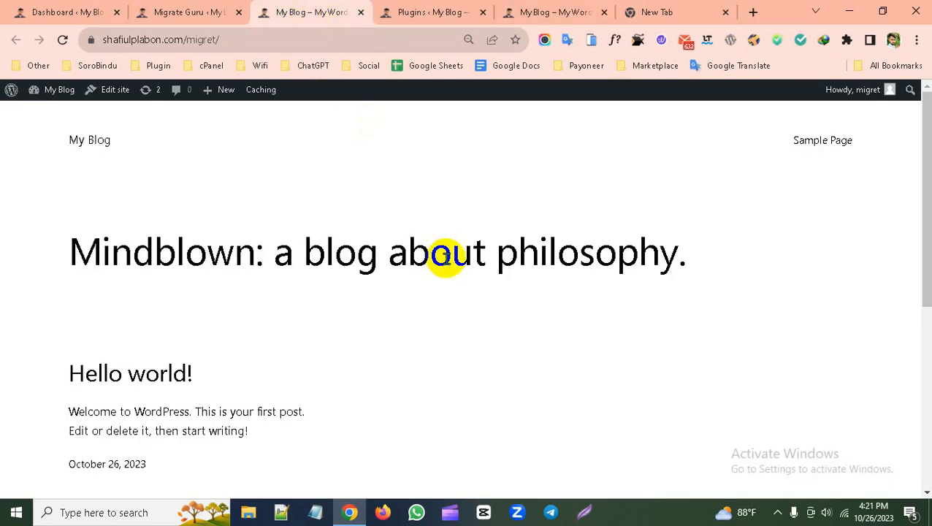
left_click(726, 12)
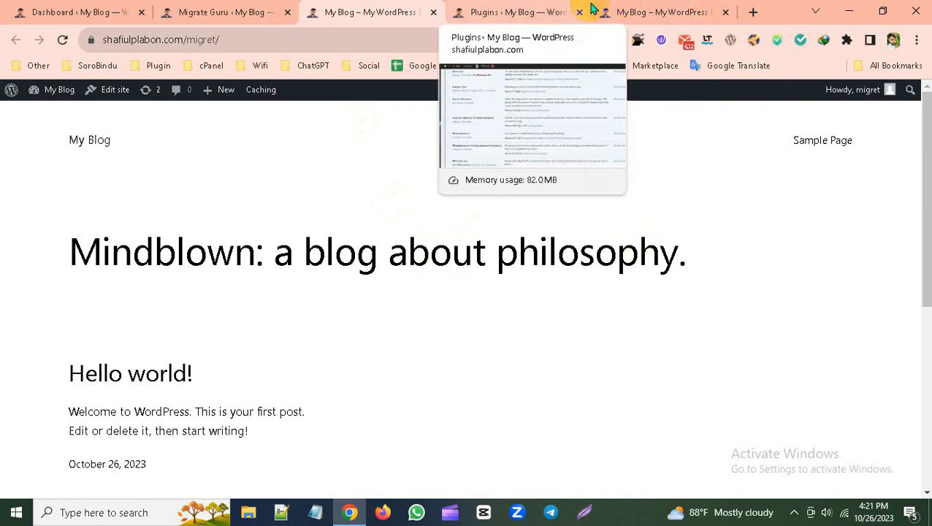
Check the Migrate Guru plugin in the source site's plugin list and on the destination site's Migrate Guru page.
left_click(526, 13)
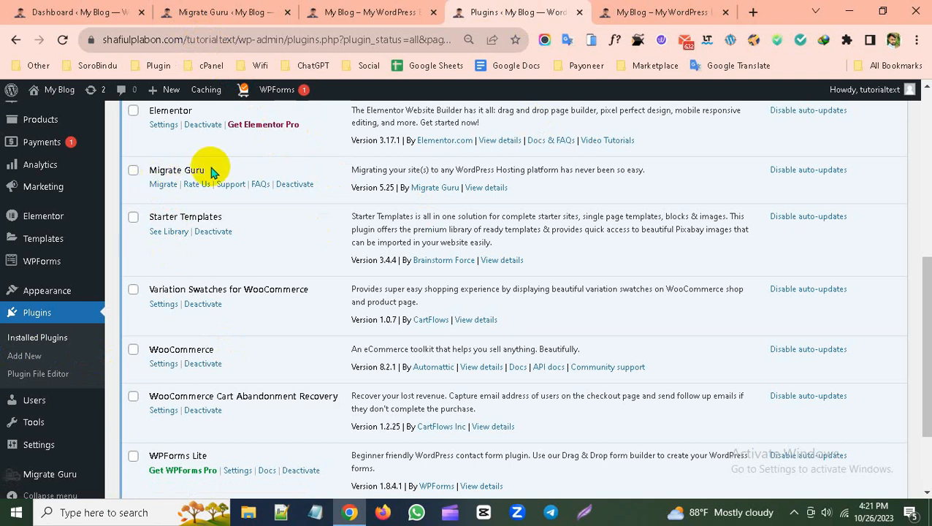
left_click_drag(212, 170, 153, 168)
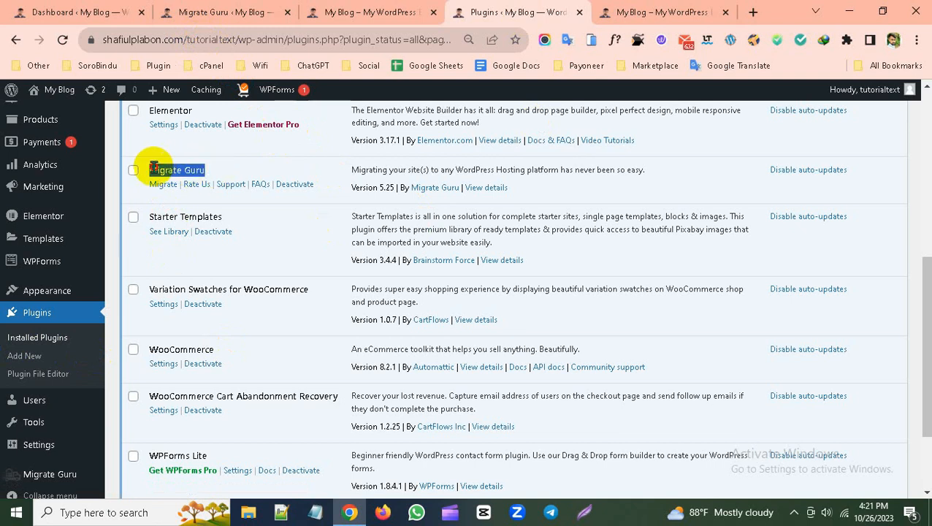
left_click(246, 206)
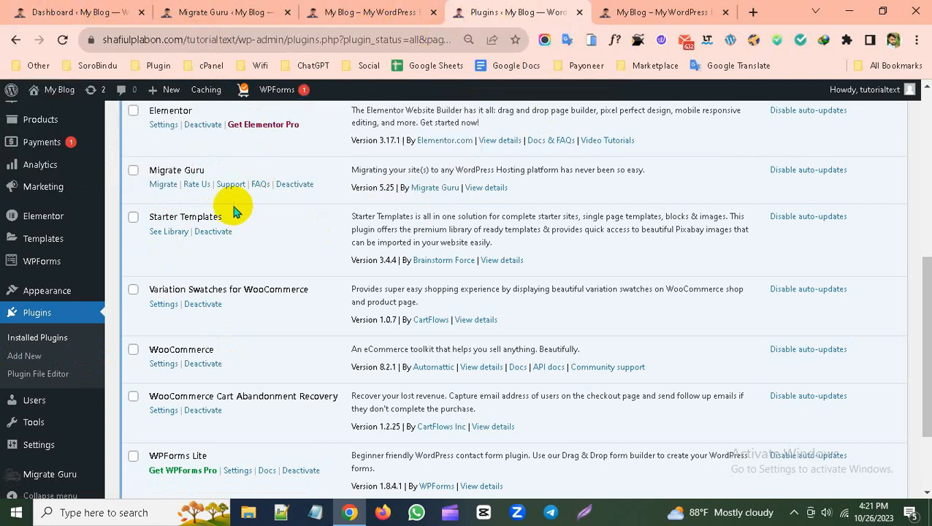
left_click(110, 12)
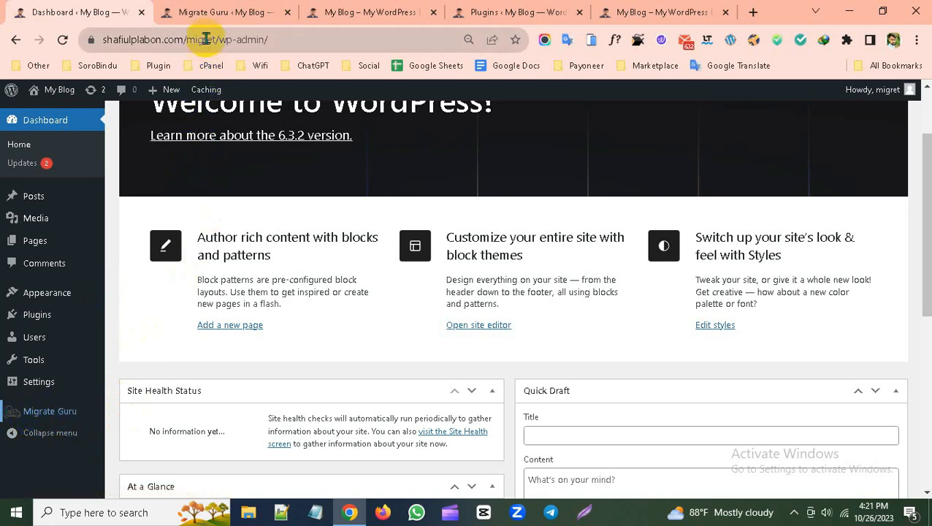
left_click(472, 12)
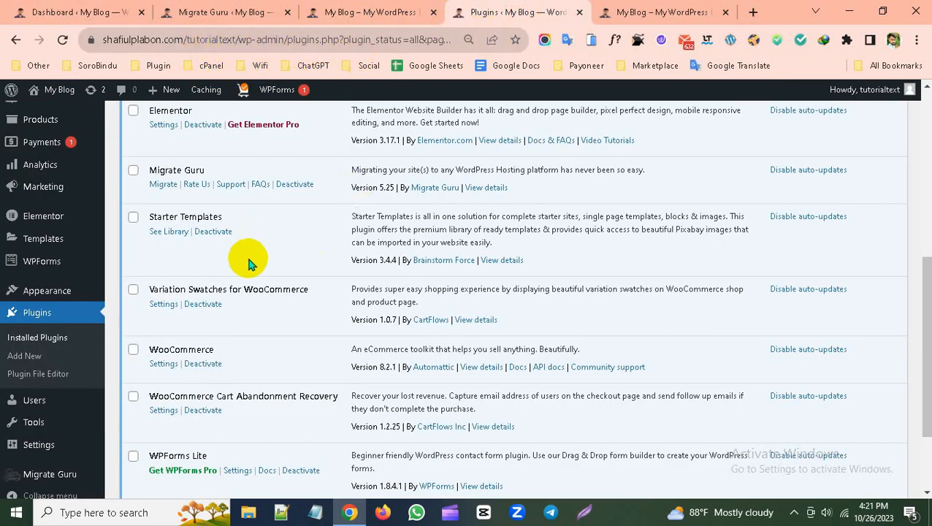
left_click(227, 11)
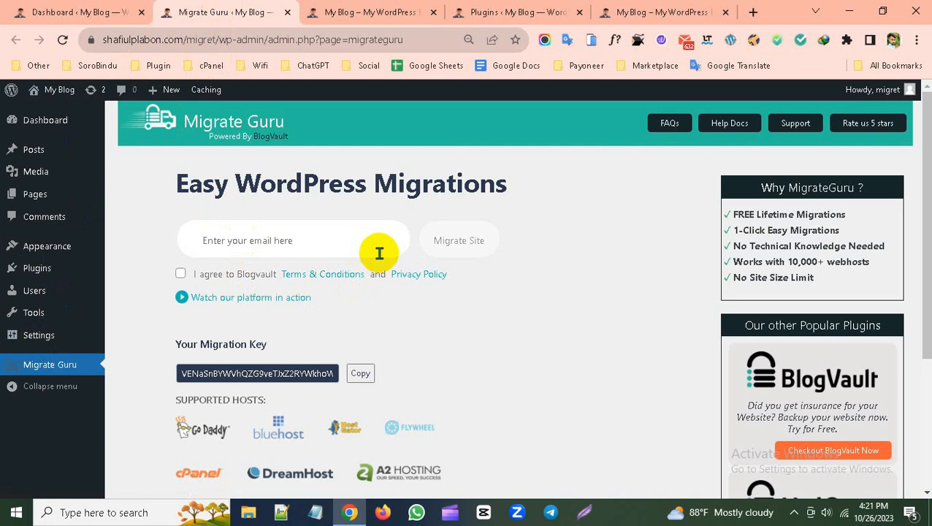
Open the Migrate Guru page in the tutorialtext source site's WordPress admin.
left_click(523, 15)
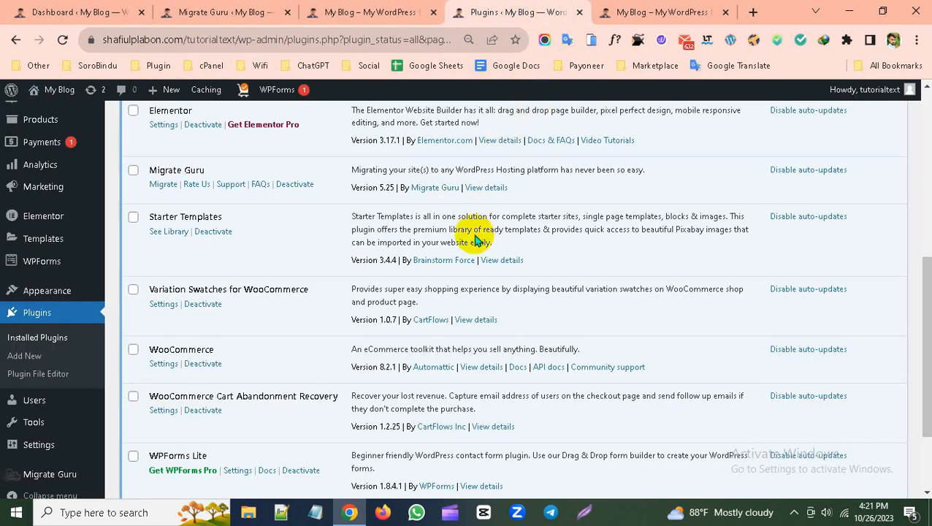
scroll(103, 335, "down", 2)
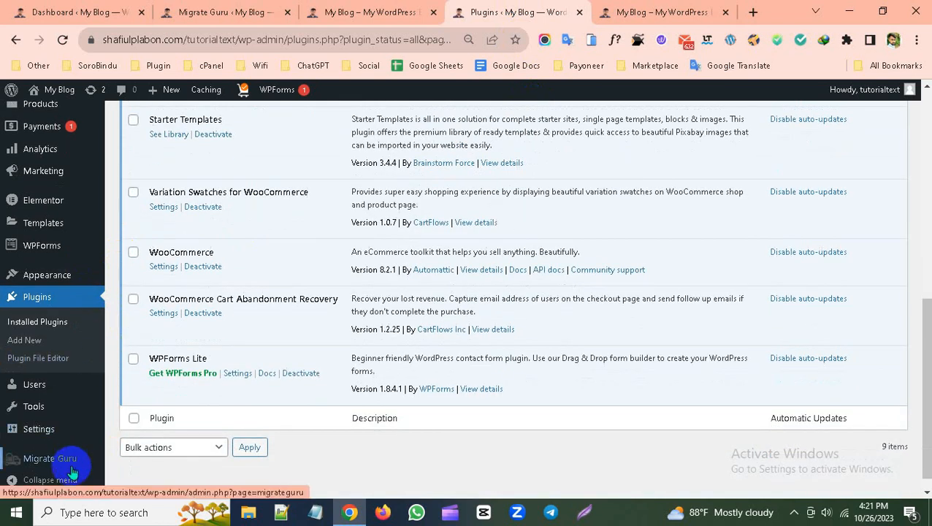
left_click(46, 464)
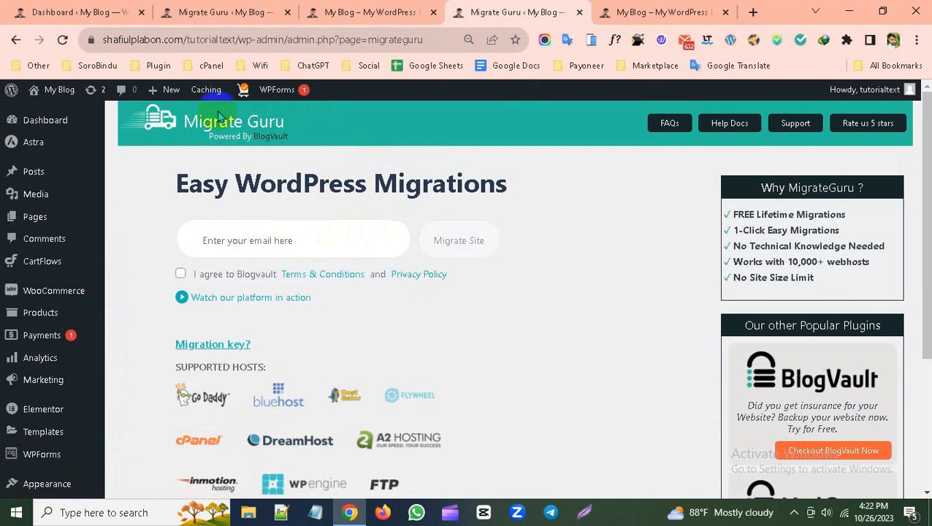
Enter the account's e-mail address, agree to the Blogvault terms and privacy policy, and submit the site for migration.
left_click(241, 241)
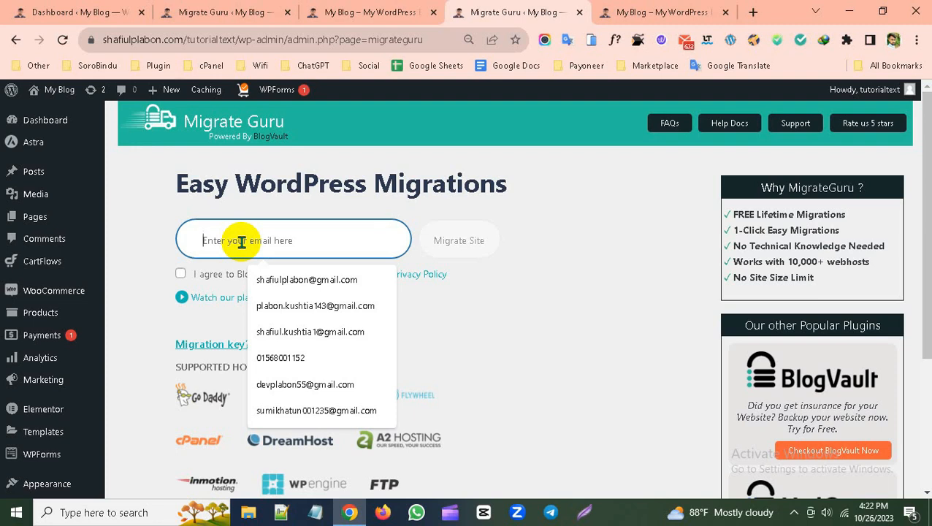
key("super+v")
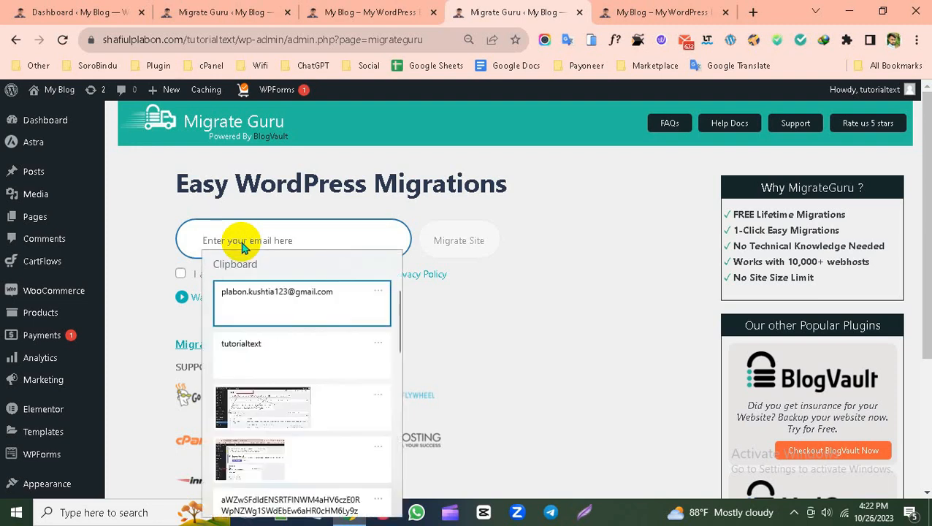
left_click(280, 303)
left_click(181, 274)
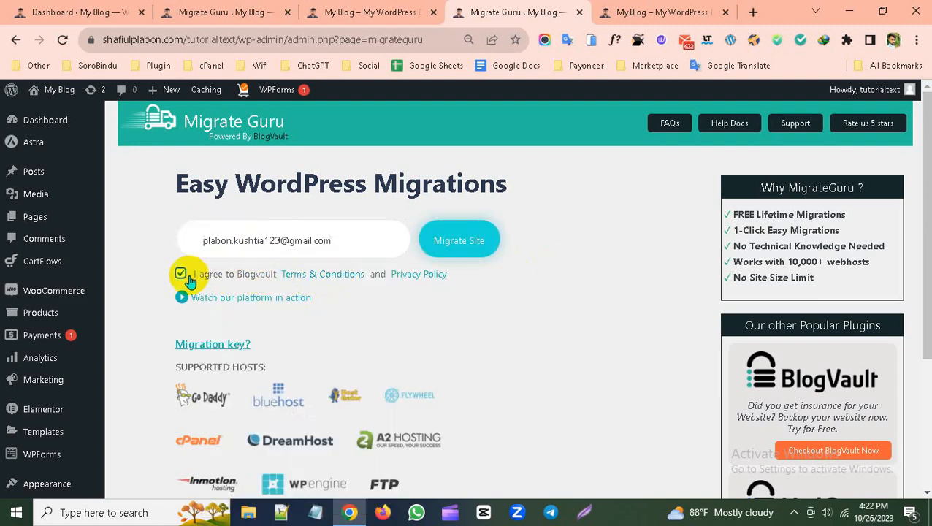
left_click(460, 247)
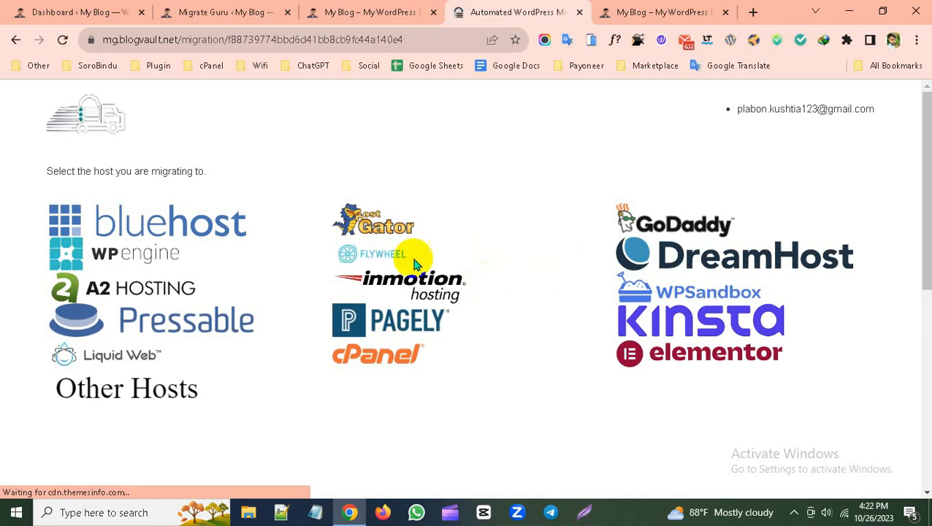
scroll(194, 266, "down", 2)
scroll(212, 301, "up", 2)
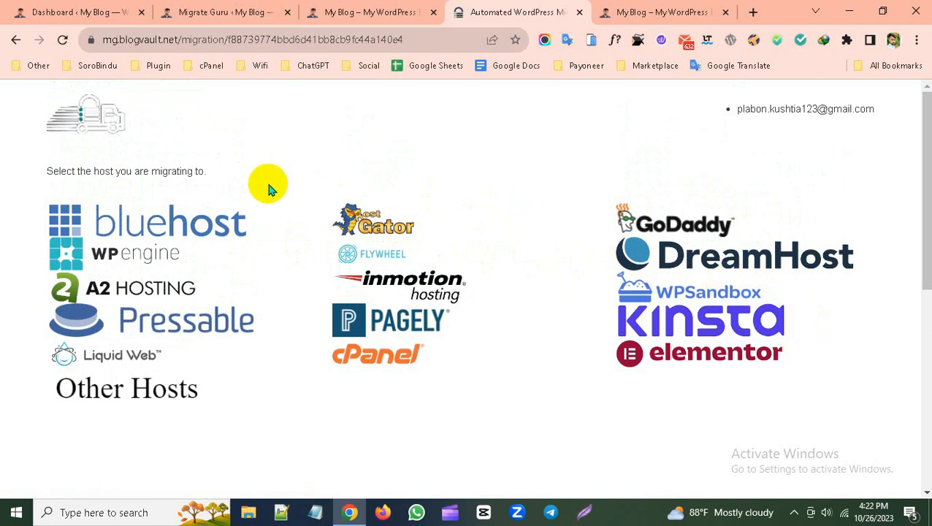
scroll(219, 248, "down", 2)
scroll(177, 304, "up", 2)
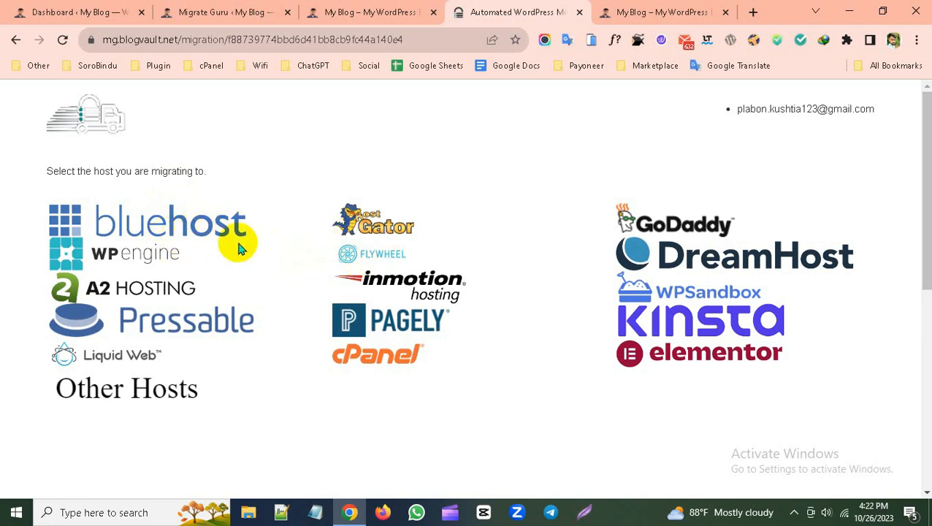
left_click(123, 393)
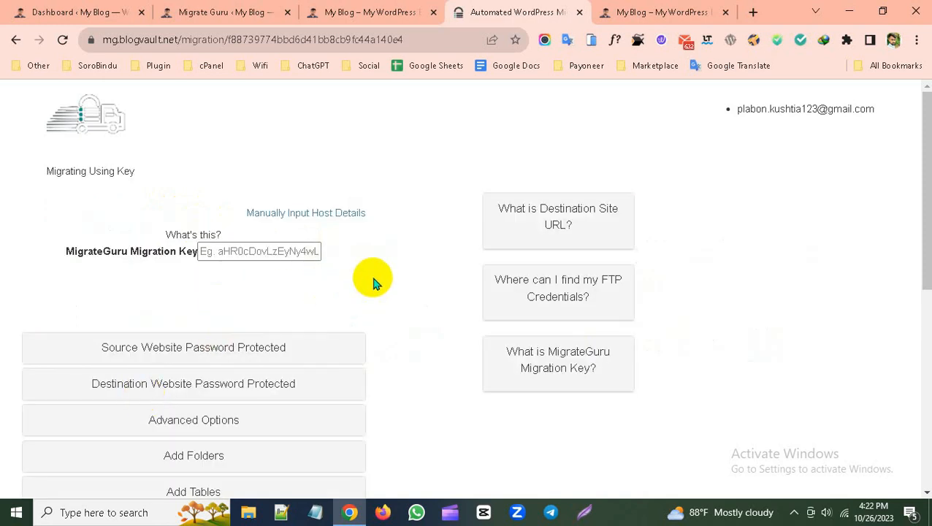
scroll(373, 281, "down", 3)
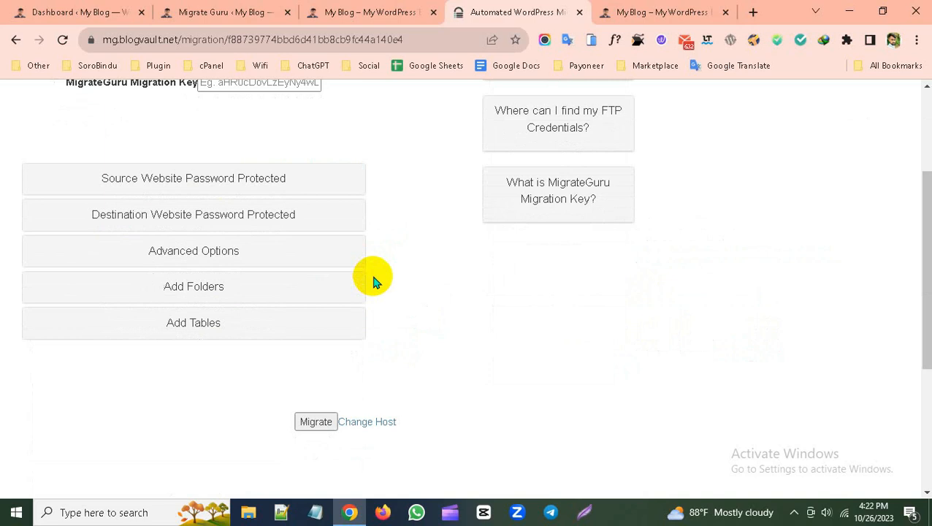
scroll(373, 282, "up", 3)
Reload the migration page and choose Other Hosts as the host to migrate to.
left_click(62, 39)
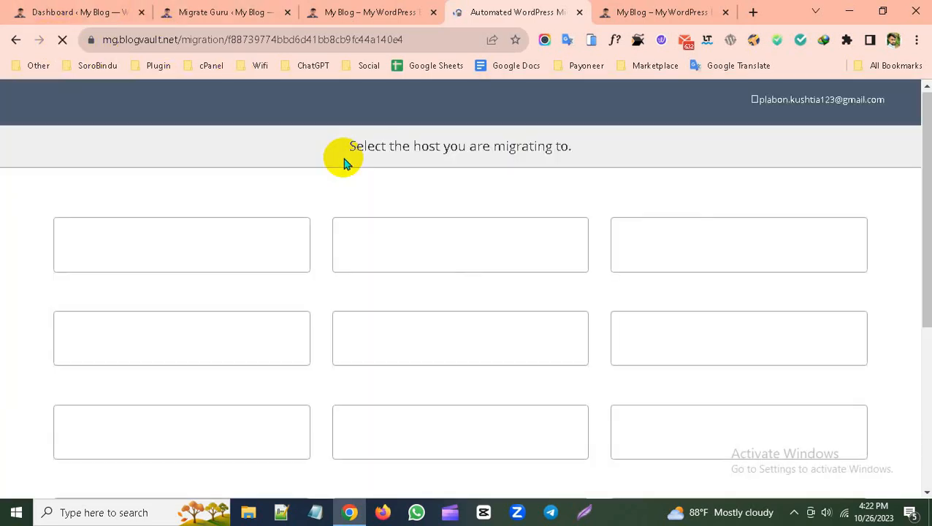
scroll(343, 219, "down", 4)
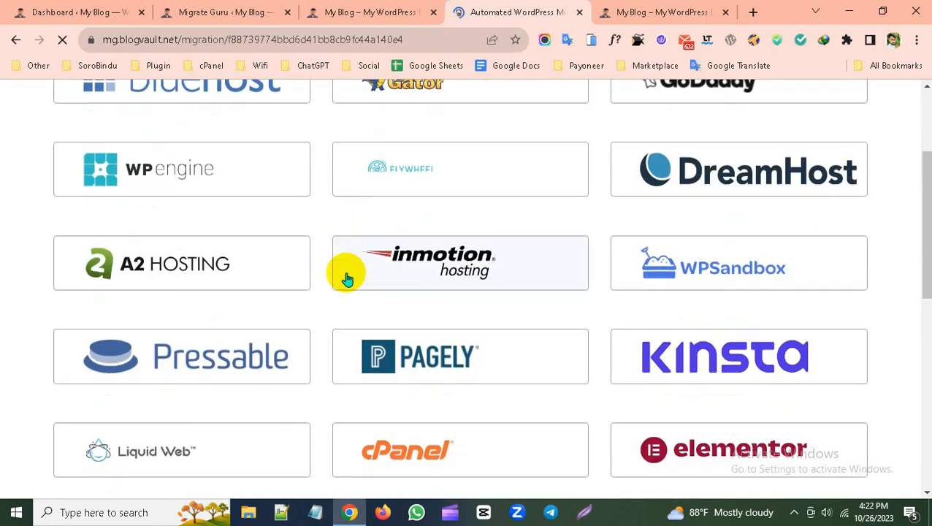
left_click(187, 409)
scroll(297, 326, "up", 5)
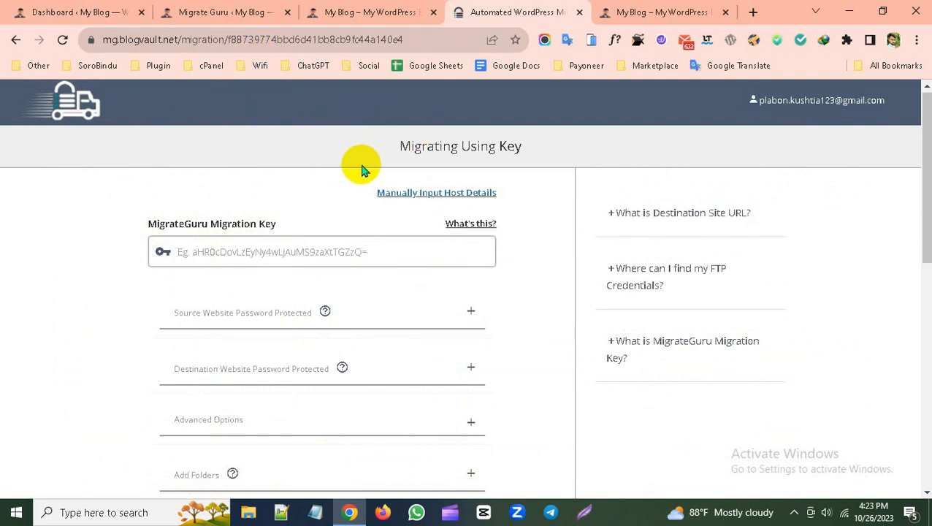
Copy the migration key from the Migrate Guru page of the migret destination site.
left_click(215, 11)
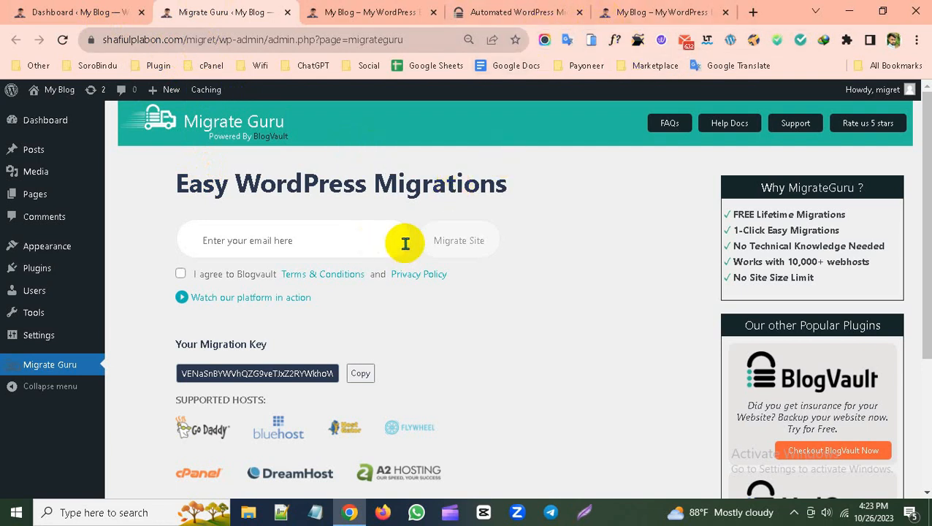
scroll(406, 243, "down", 1)
left_click_drag(166, 322, 410, 335)
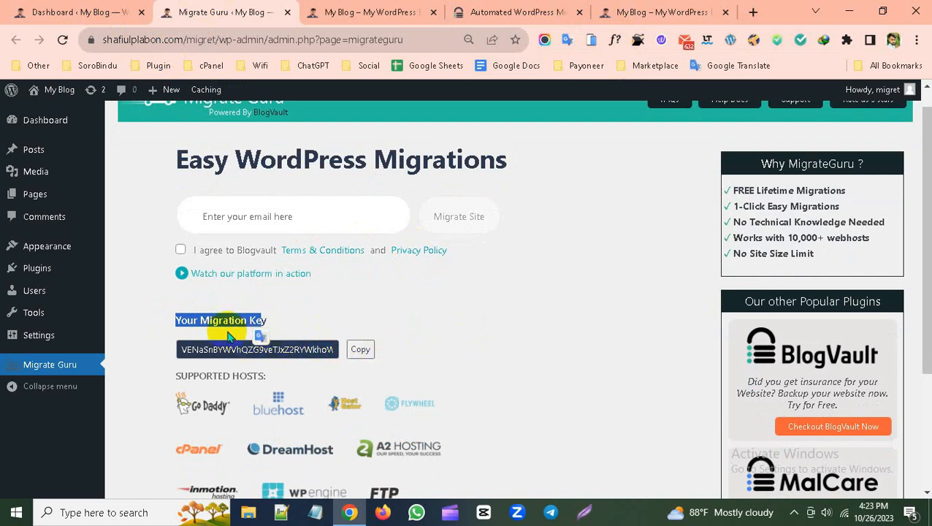
left_click(182, 351)
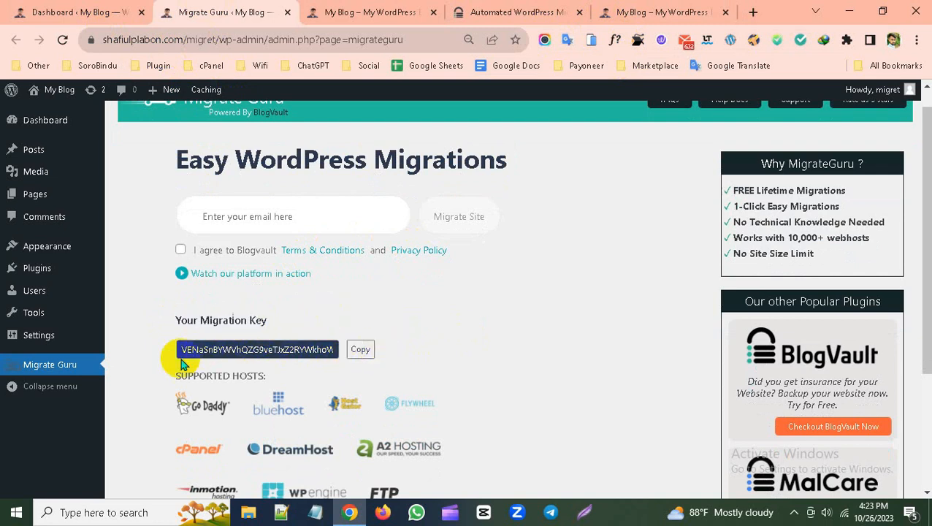
left_click(360, 350)
Paste the destination site's migration key into the MigrateGuru Migration Key field of the migration form.
left_click(532, 11)
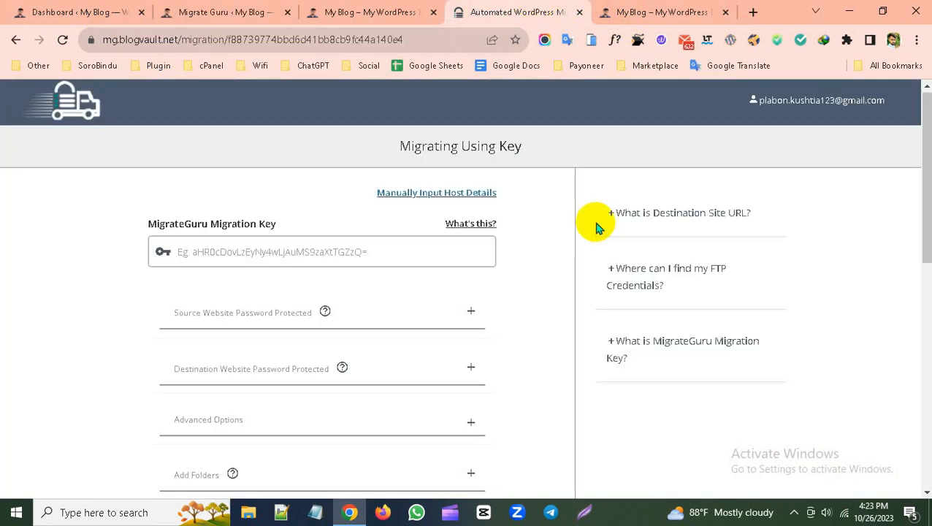
left_click(319, 252)
key("ctrl+v")
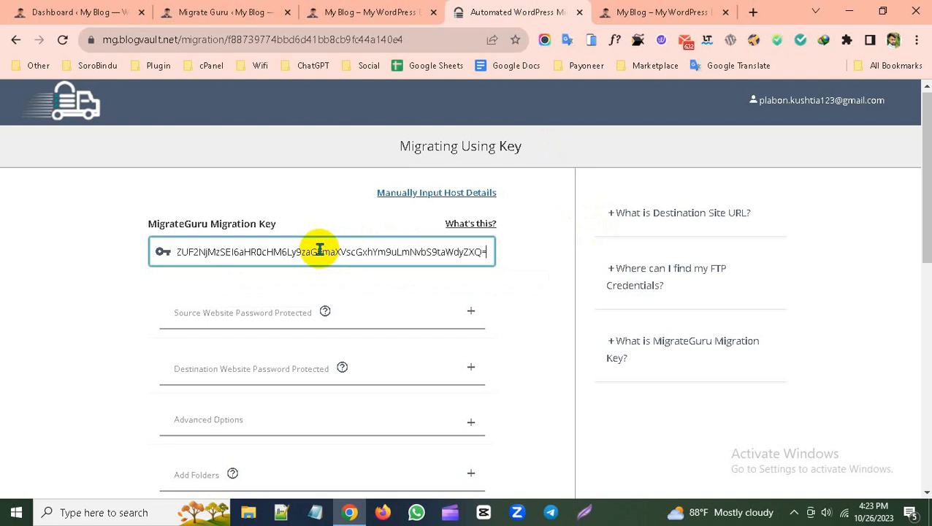
left_click(553, 291)
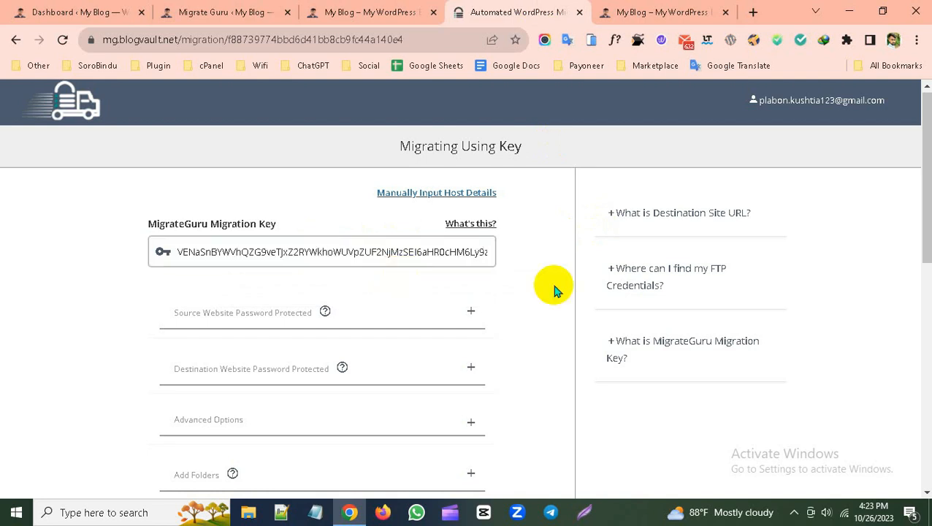
Start the migration from the tutorialtext site to the migret site and view its progress.
scroll(554, 291, "down", 3)
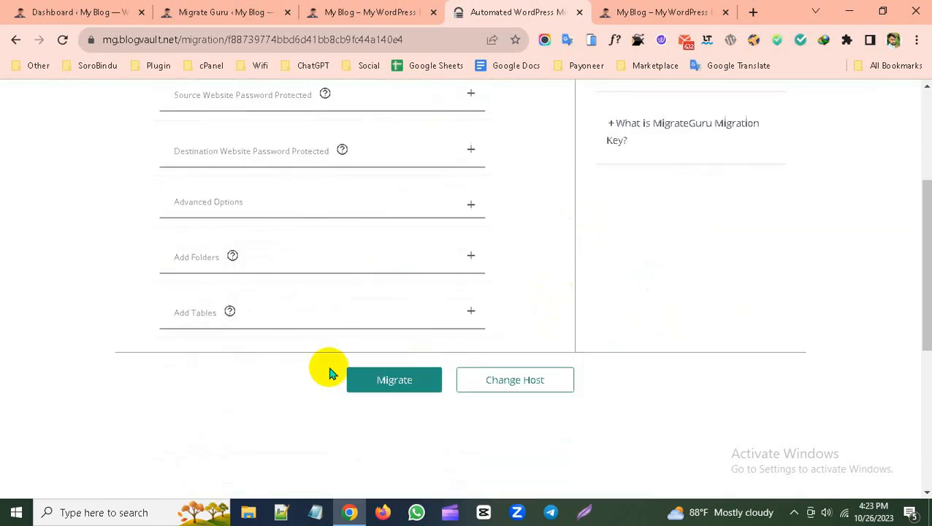
left_click(401, 385)
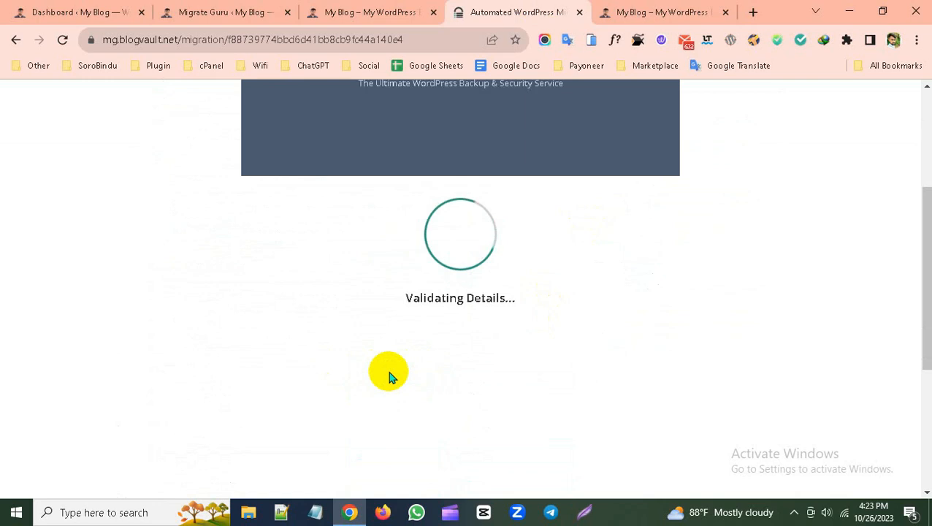
scroll(474, 361, "up", 2)
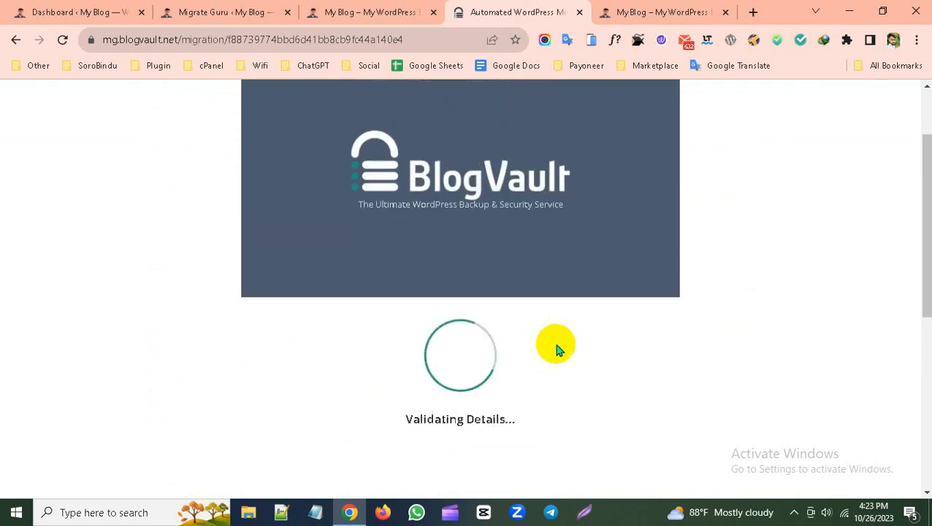
scroll(557, 350, "up", 1)
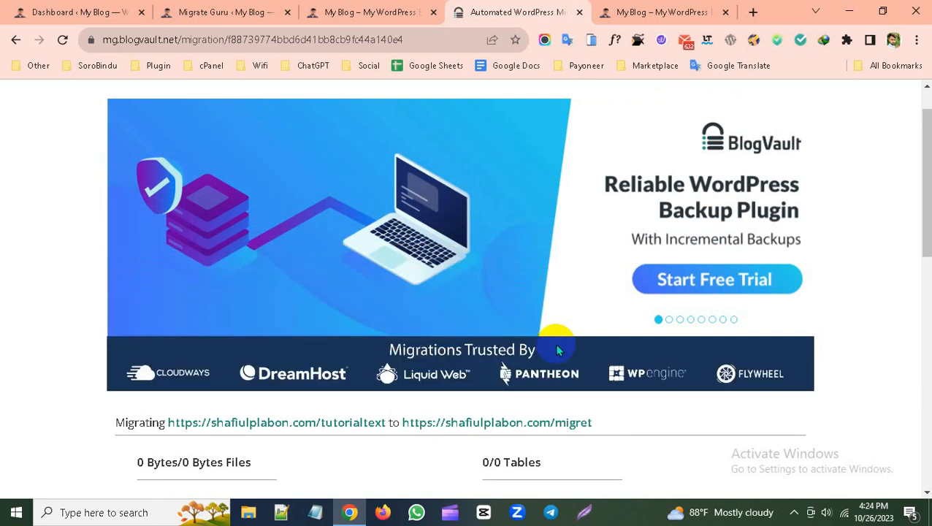
scroll(613, 353, "down", 1)
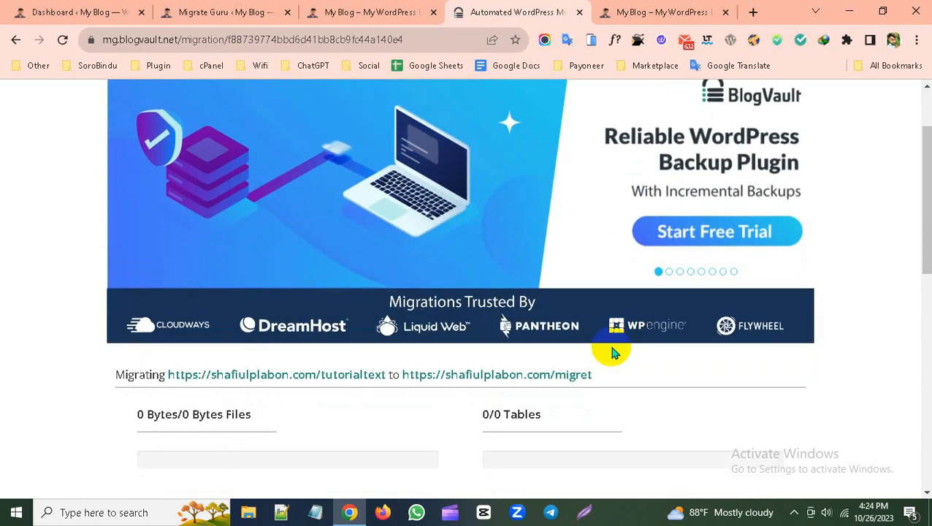
Check the progress of the tutorialtext to migret migration, including its source and destination addresses, through to the completion page.
scroll(614, 353, "down", 1)
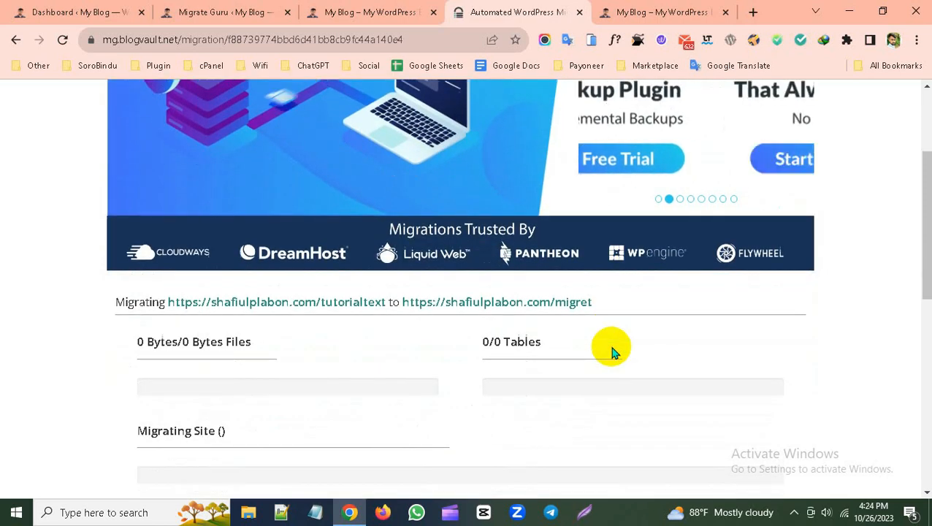
scroll(613, 352, "down", 1)
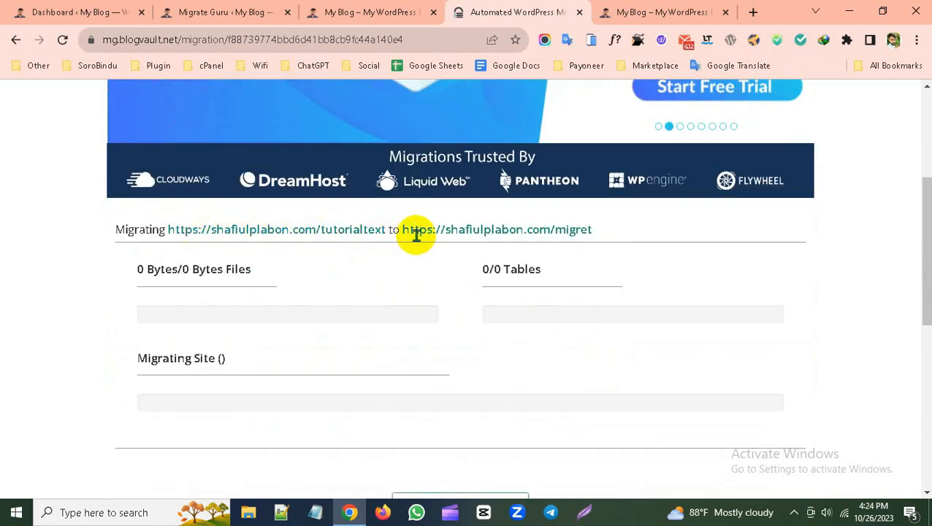
left_click_drag(595, 230, 402, 230)
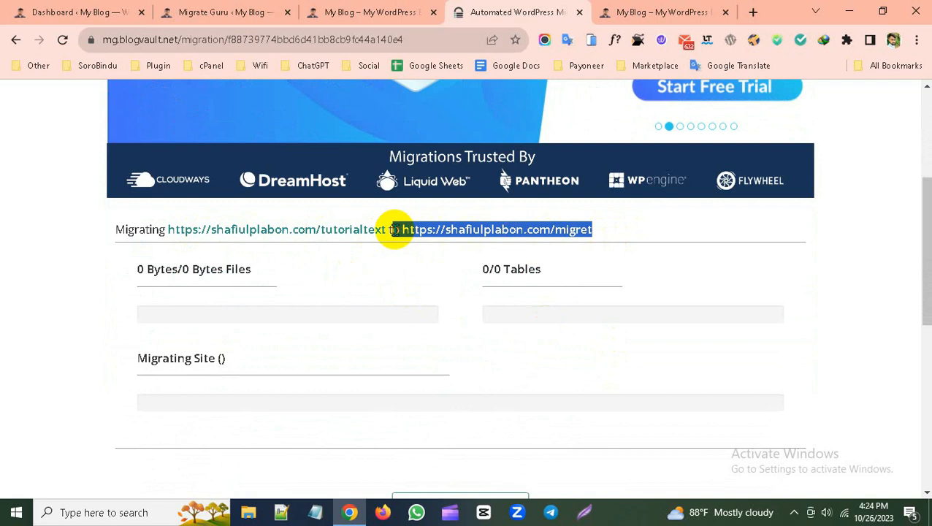
left_click(576, 229)
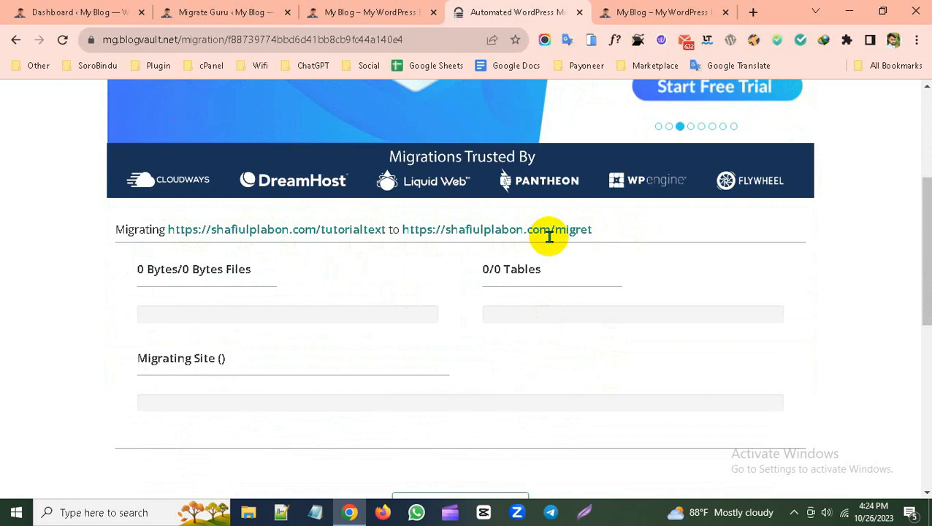
scroll(375, 250, "down", 1)
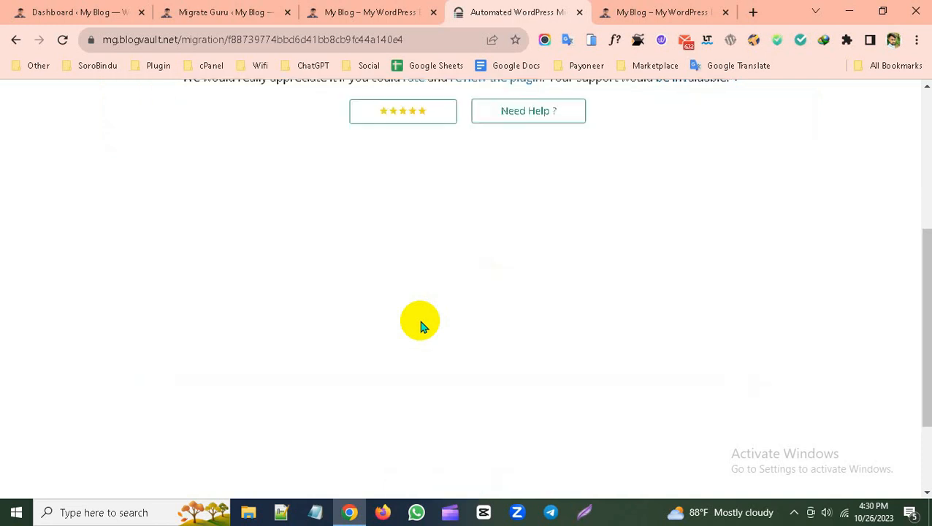
scroll(420, 325, "up", 3)
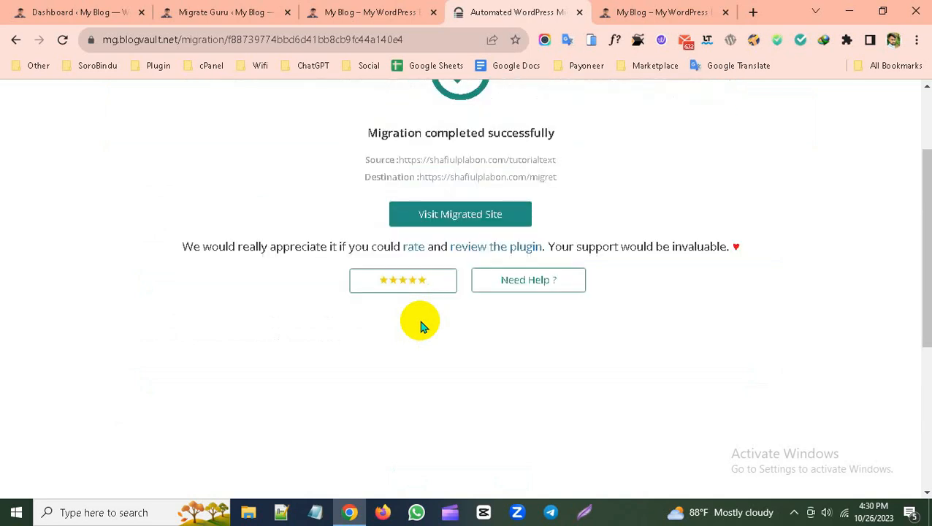
scroll(420, 325, "up", 2)
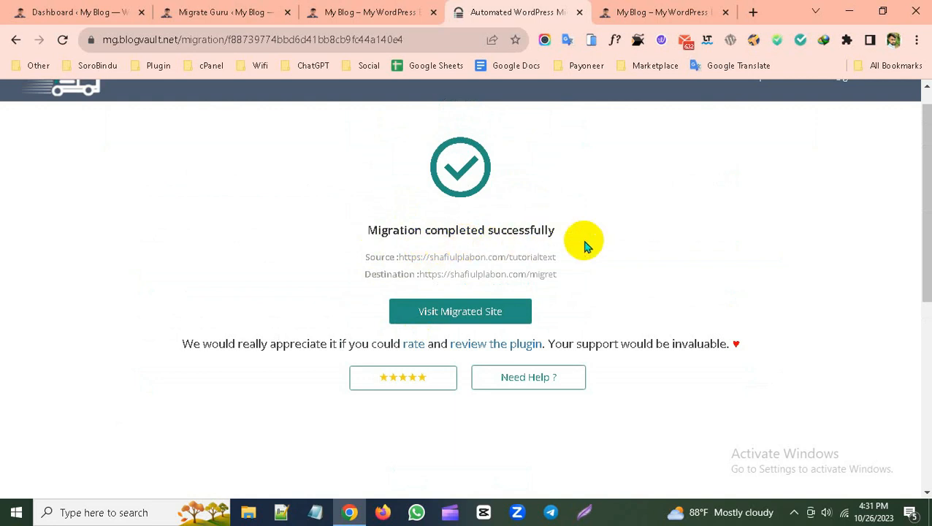
scroll(595, 272, "up", 1)
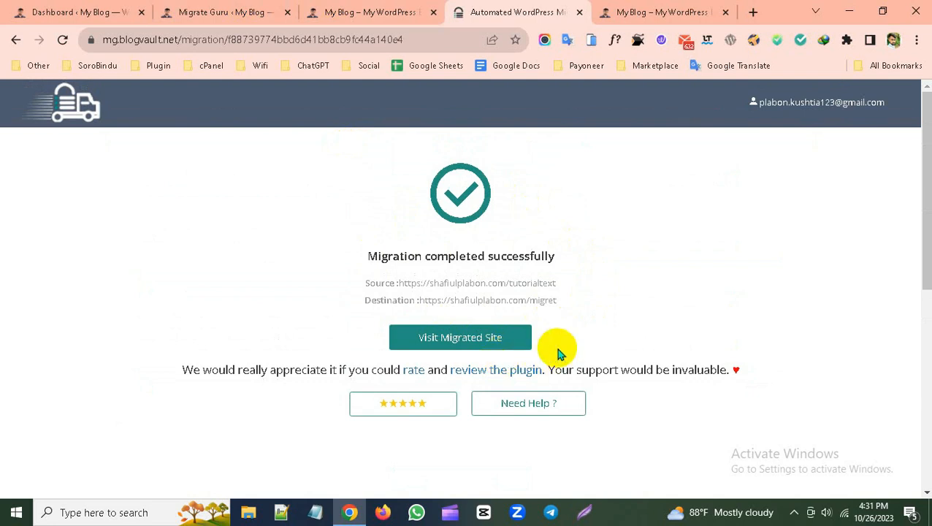
Log back in to the migret dashboard with the username tutorialtext and that site's account password, declining to save the password in the browser.
left_click(121, 7)
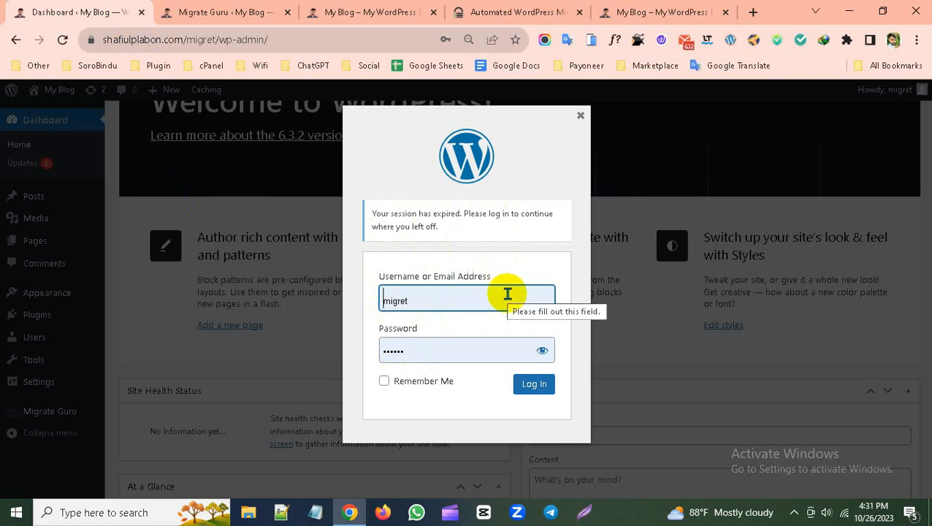
left_click(659, 13)
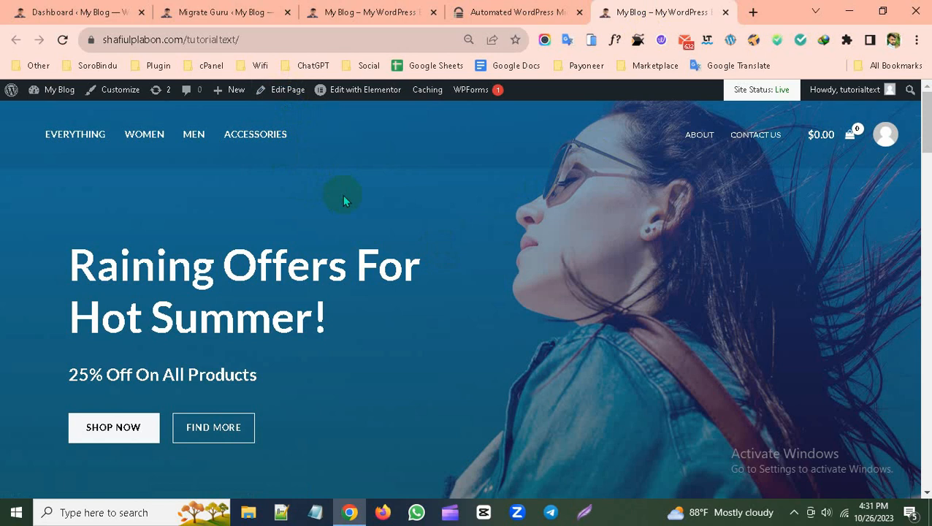
left_click(121, 9)
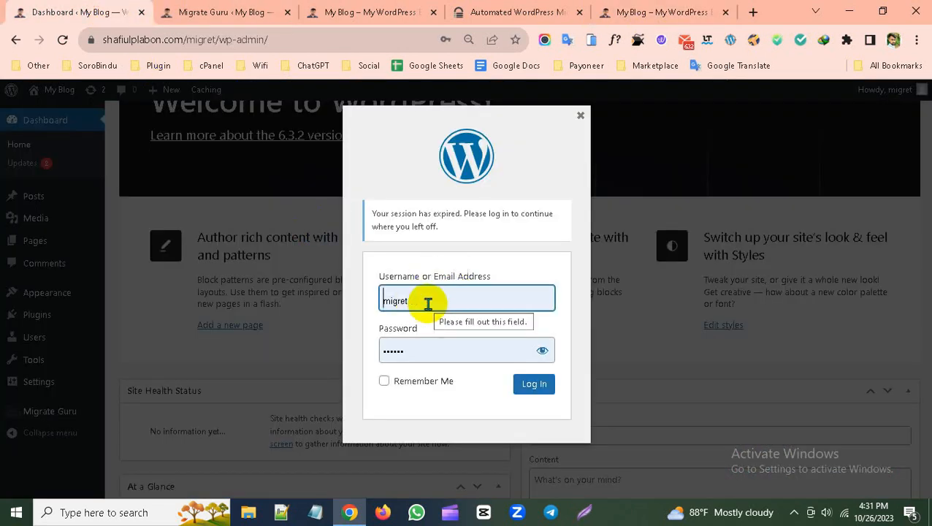
left_click_drag(422, 302, 383, 300)
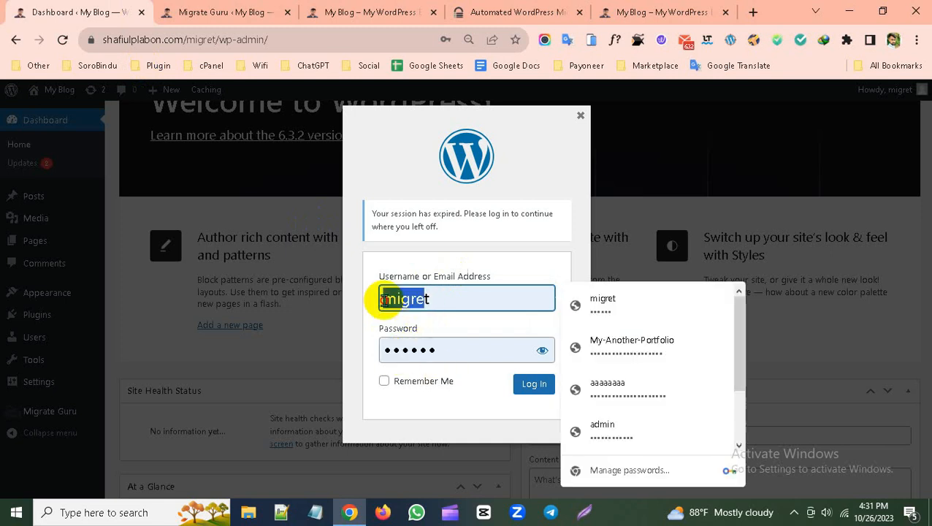
double_click(439, 297)
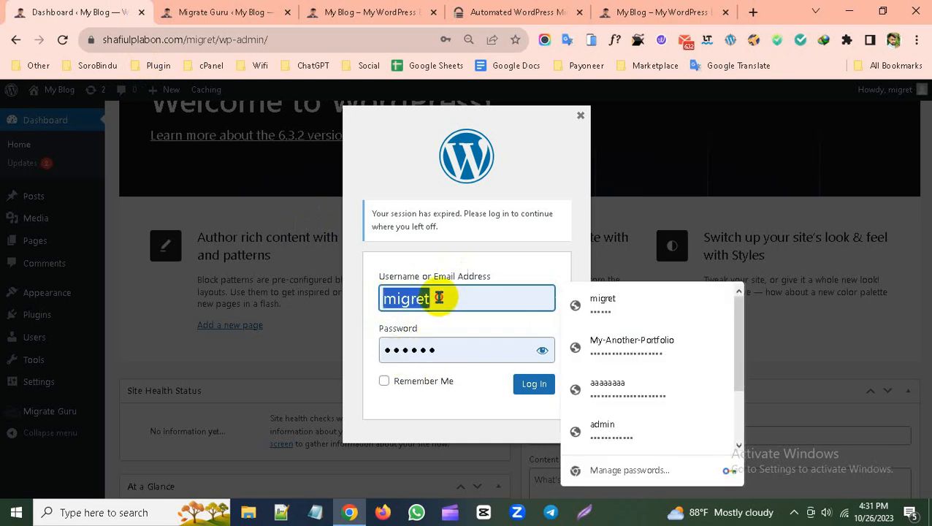
key("super+v")
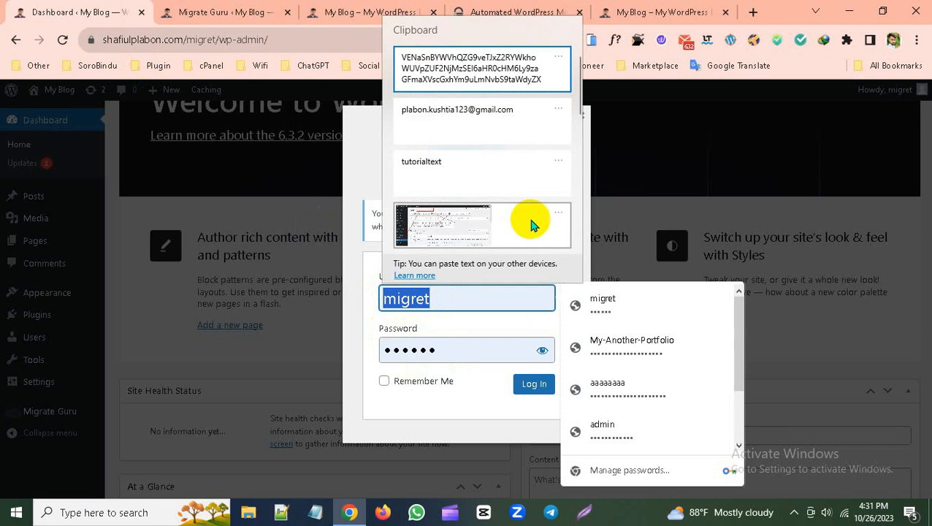
left_click(475, 160)
left_click_drag(462, 360, 366, 352)
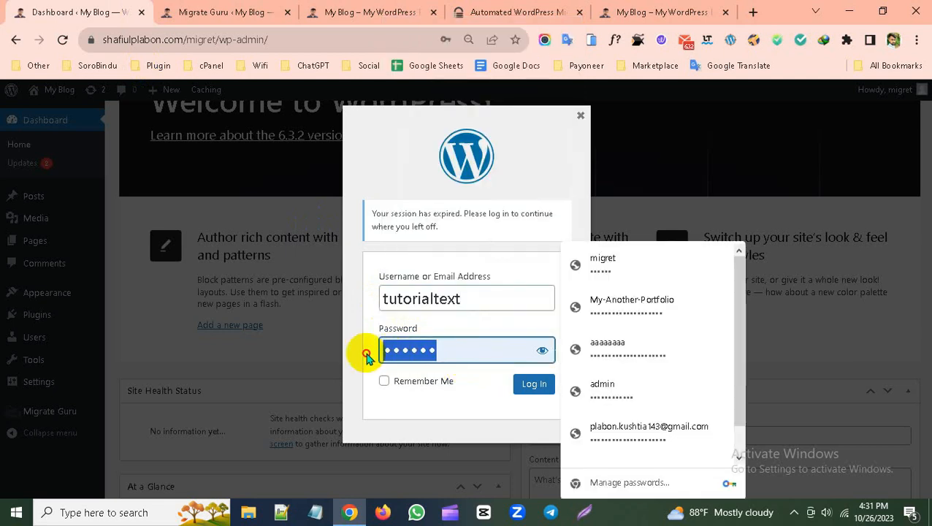
key("ctrl+v")
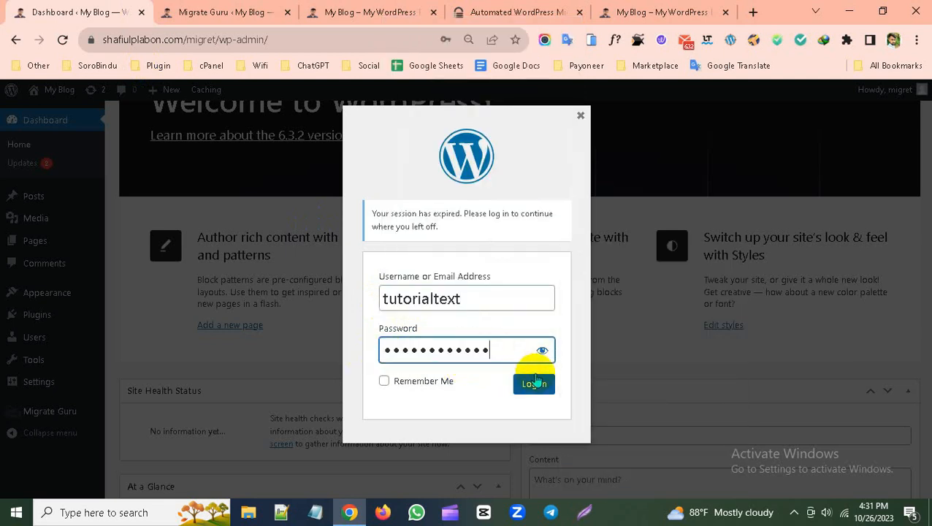
left_click(534, 384)
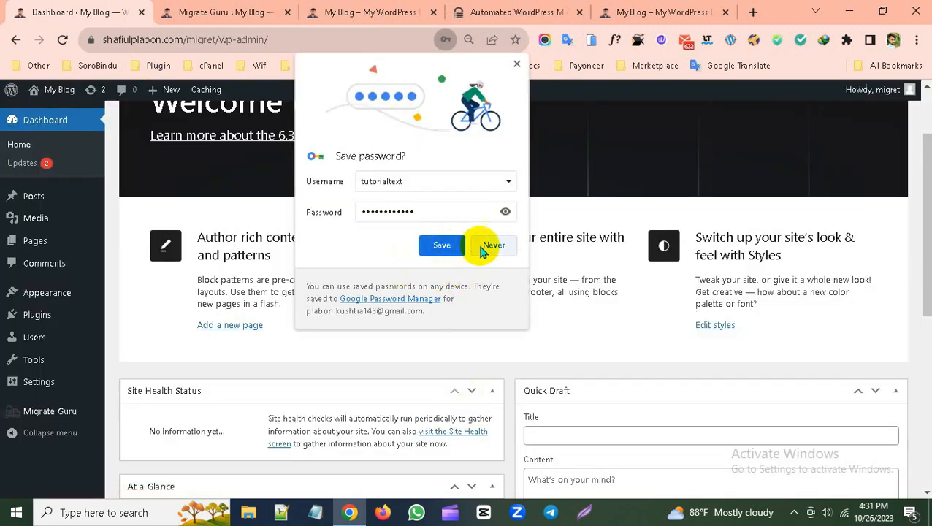
left_click(486, 245)
Open the migret site's home page from its dashboard in a separate browser tab.
scroll(333, 285, "up", 2)
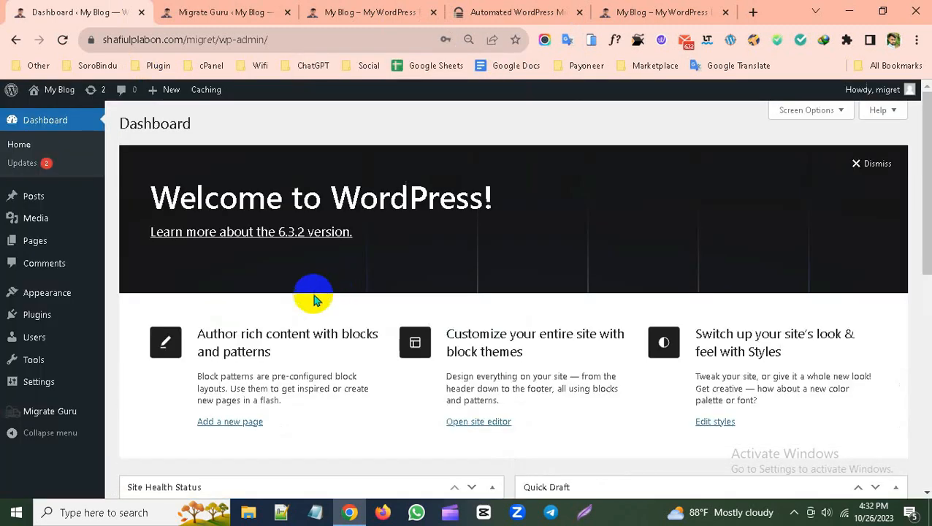
left_click(650, 11)
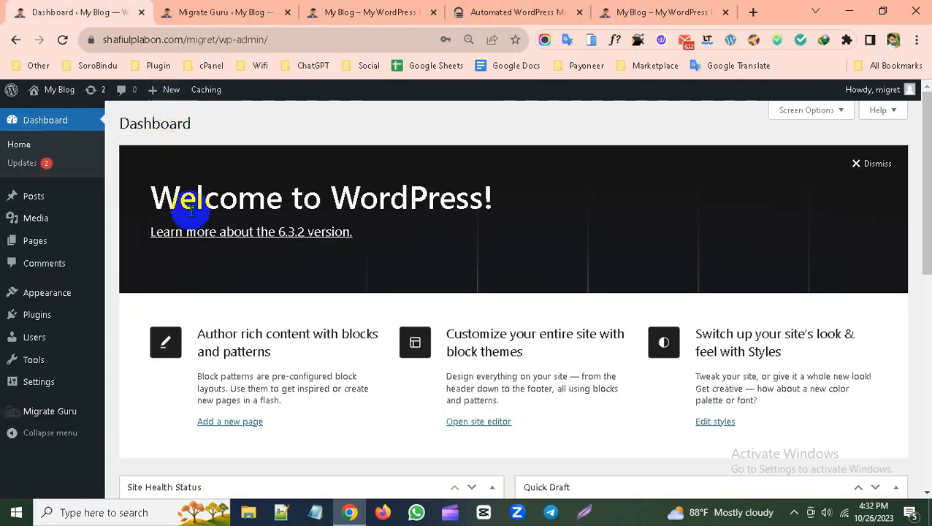
left_click(131, 12)
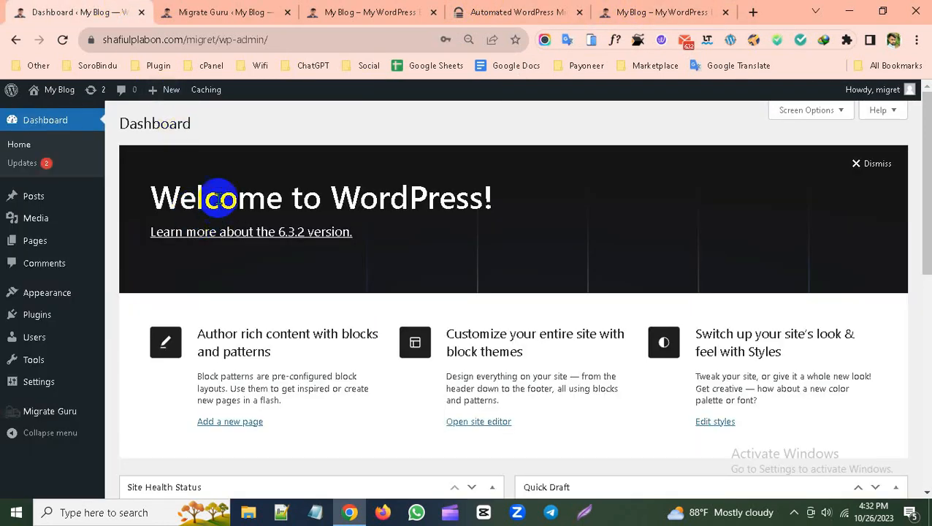
middle_click(51, 112)
left_click(180, 17)
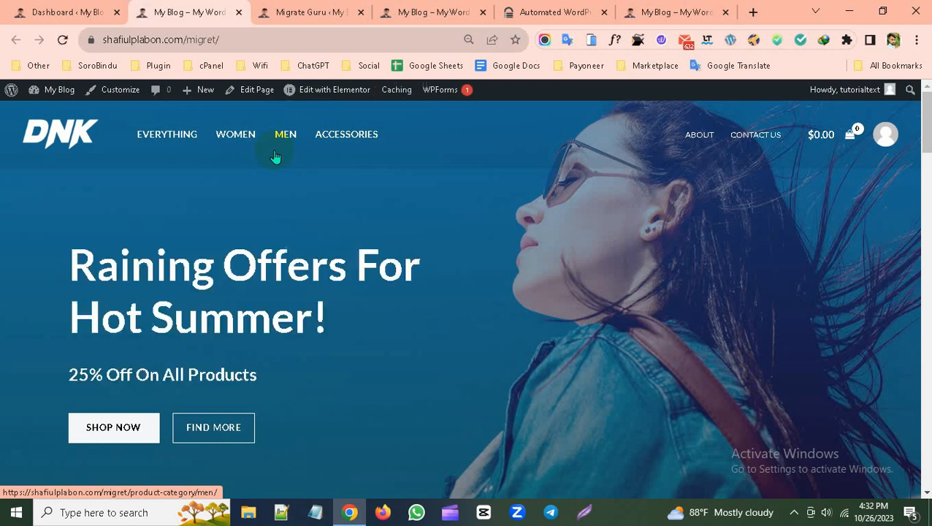
Compare the migret home page with the original tutorialtext home page and examine its sections down to the footer.
left_click(643, 10)
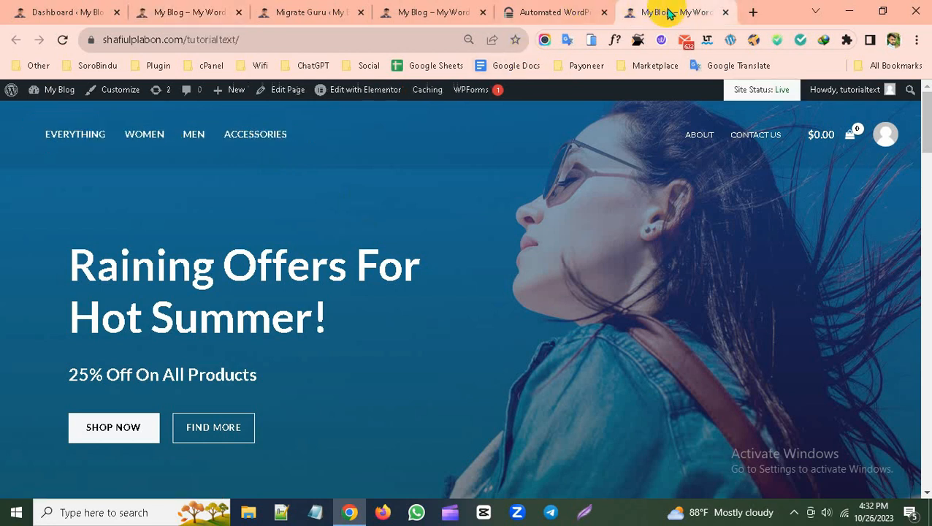
left_click(194, 13)
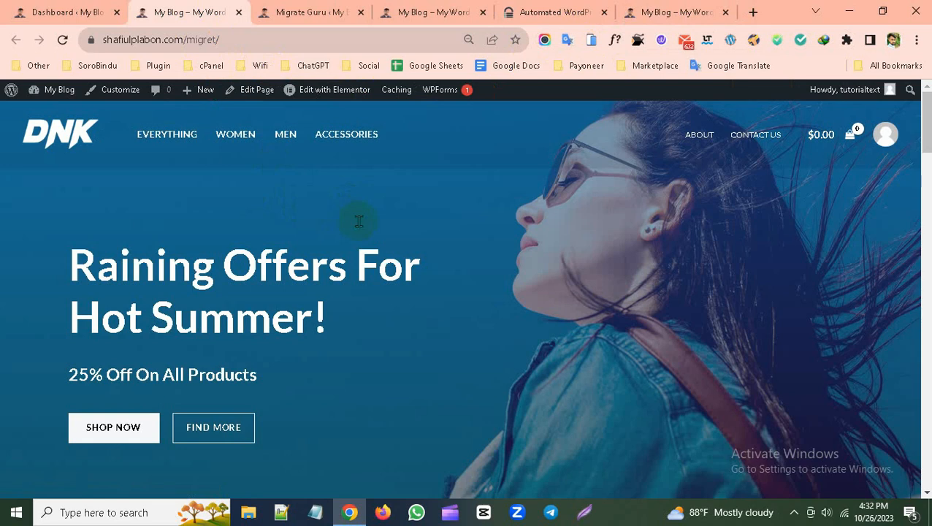
scroll(364, 255, "down", 10)
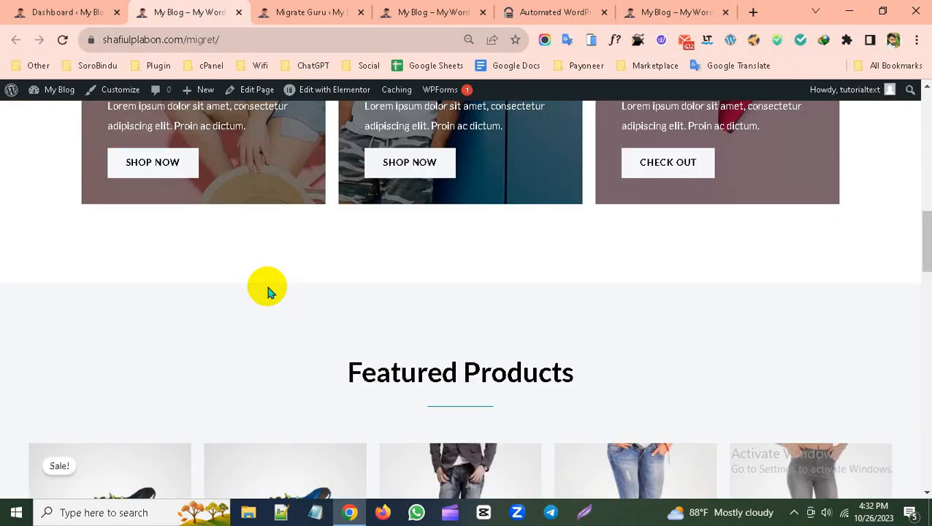
scroll(266, 290, "down", 13)
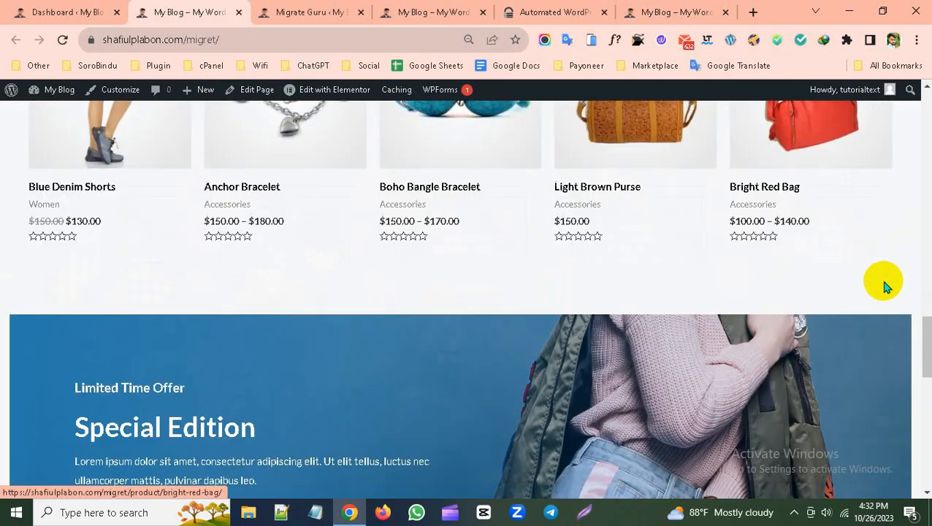
scroll(793, 308, "down", 7)
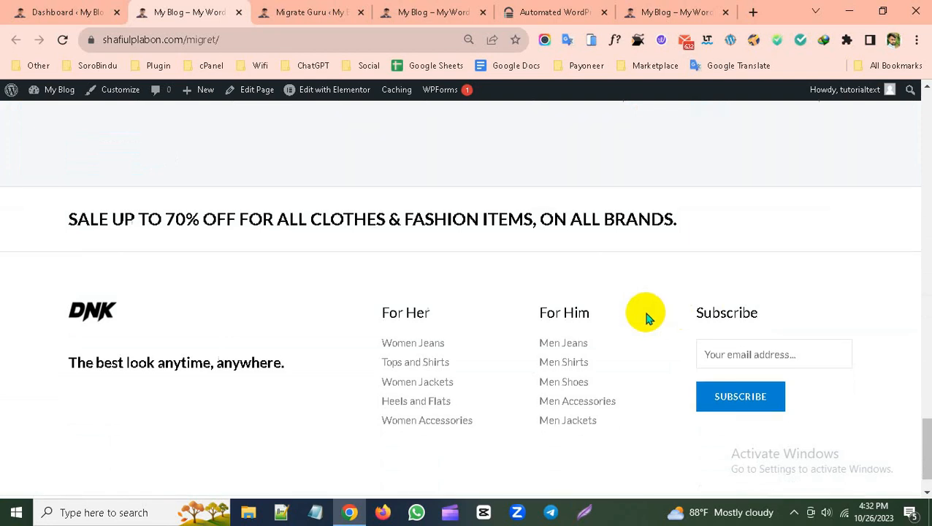
scroll(475, 285, "up", 2)
Set the permalink structure of the migret site to Post name and save the changes.
left_click(73, 12)
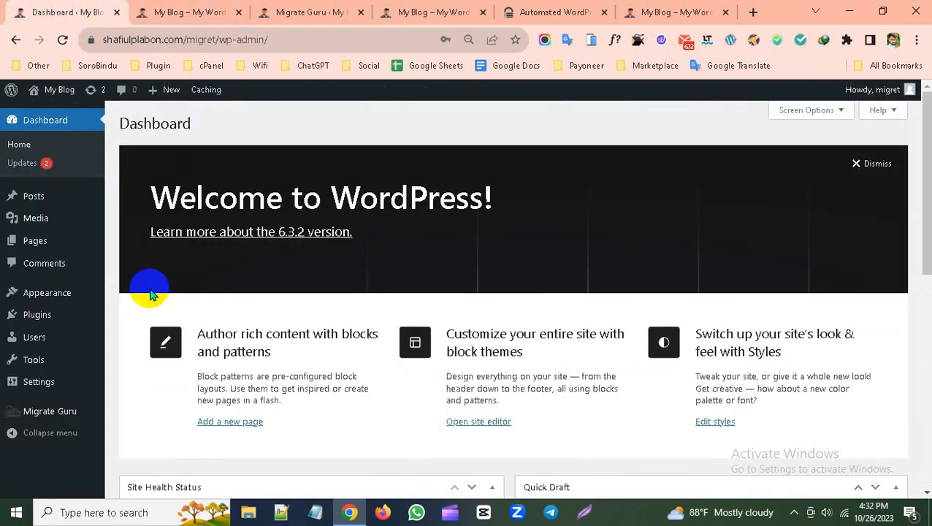
mouse_move(76, 319)
mouse_move(55, 387)
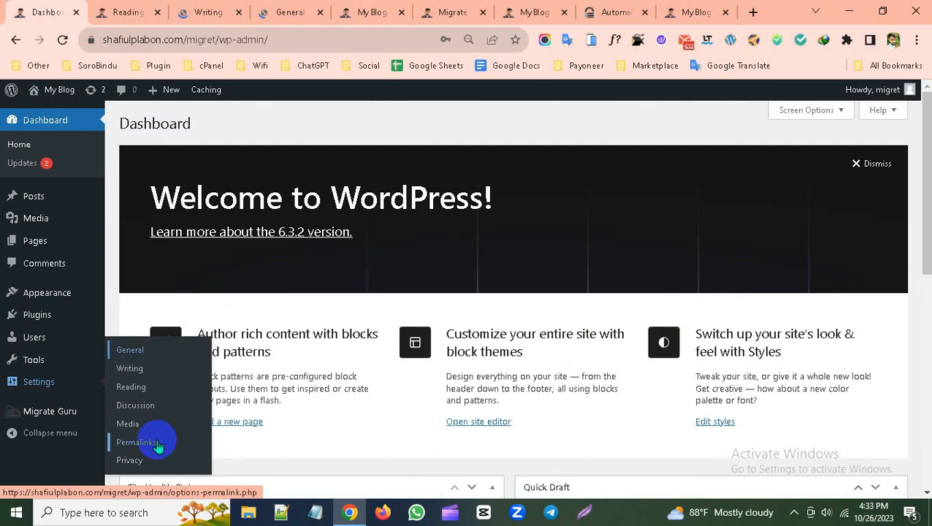
middle_click(156, 443)
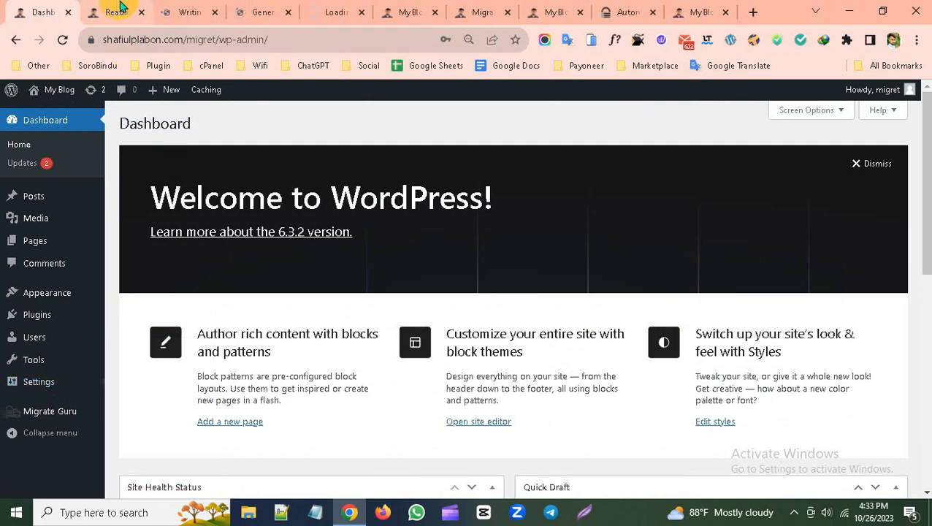
left_click(328, 9)
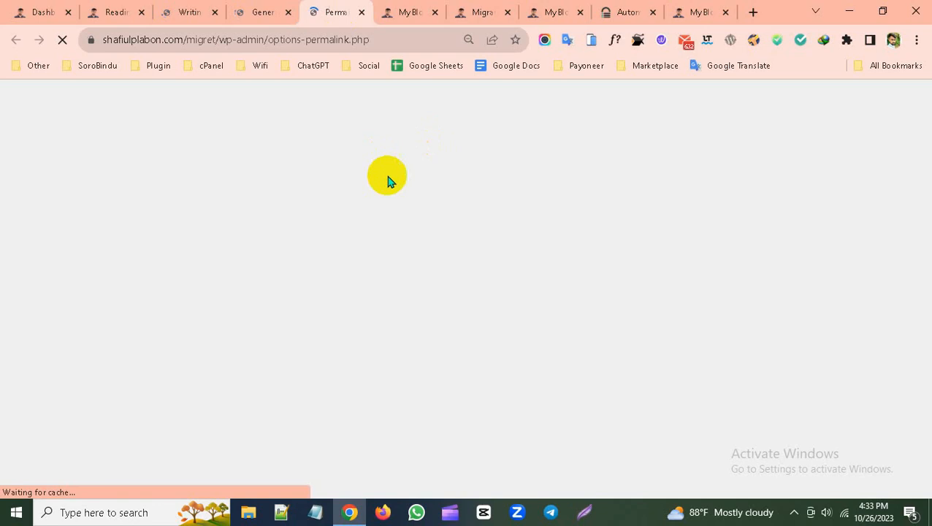
scroll(443, 235, "down", 2)
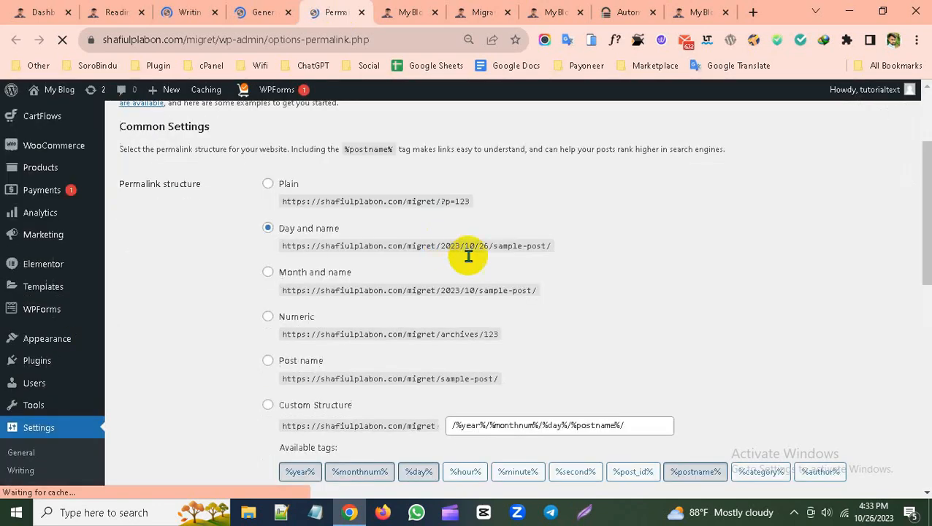
left_click(268, 365)
scroll(327, 385, "down", 8)
left_click(150, 432)
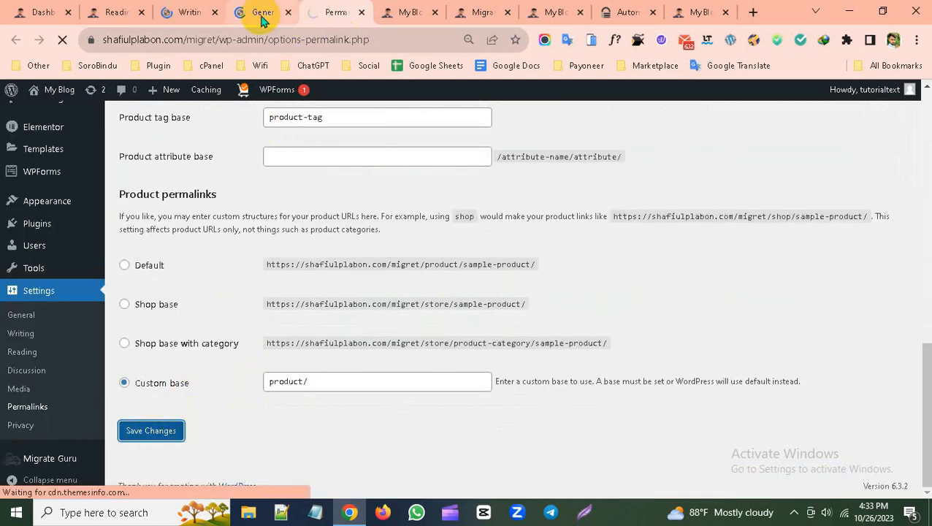
Close the extra settings pages, check the saved permalink structure, and return to the migret home page.
left_click(215, 12)
left_click(215, 12)
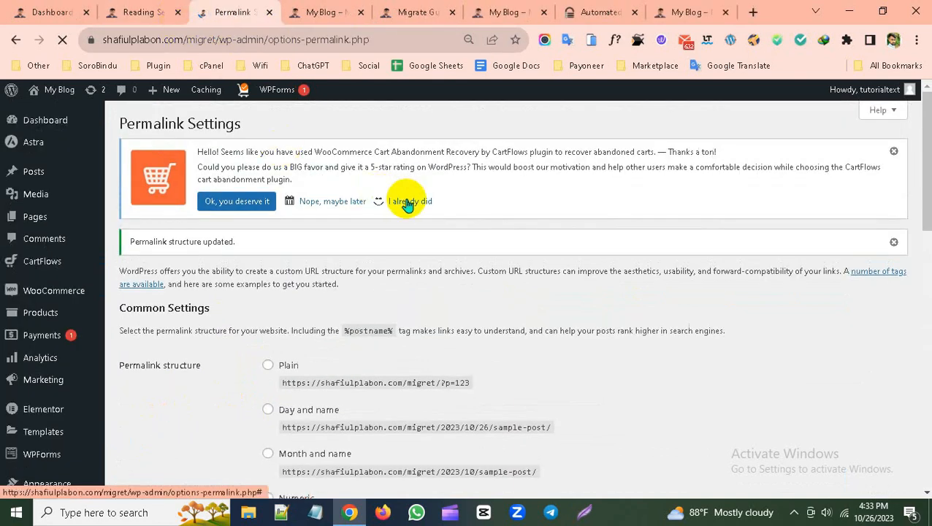
scroll(395, 202, "down", 5)
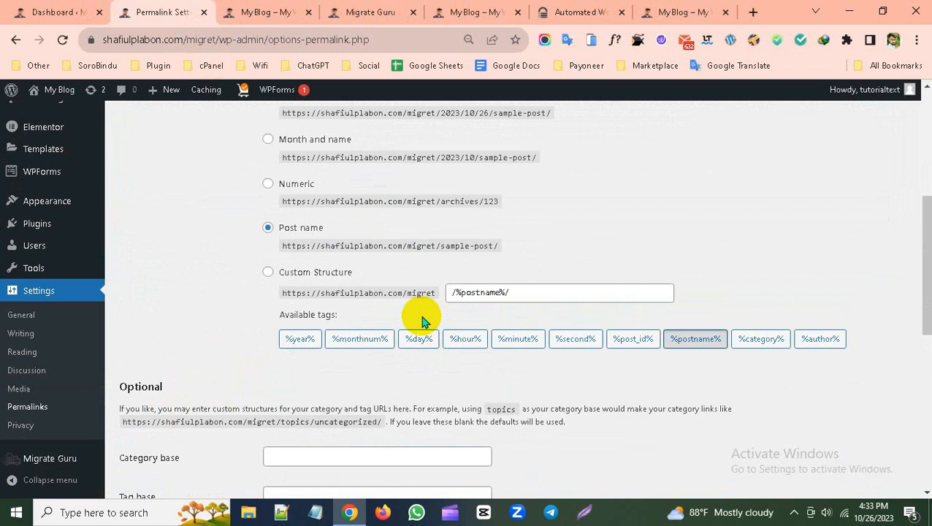
scroll(422, 322, "up", 2)
left_click(268, 9)
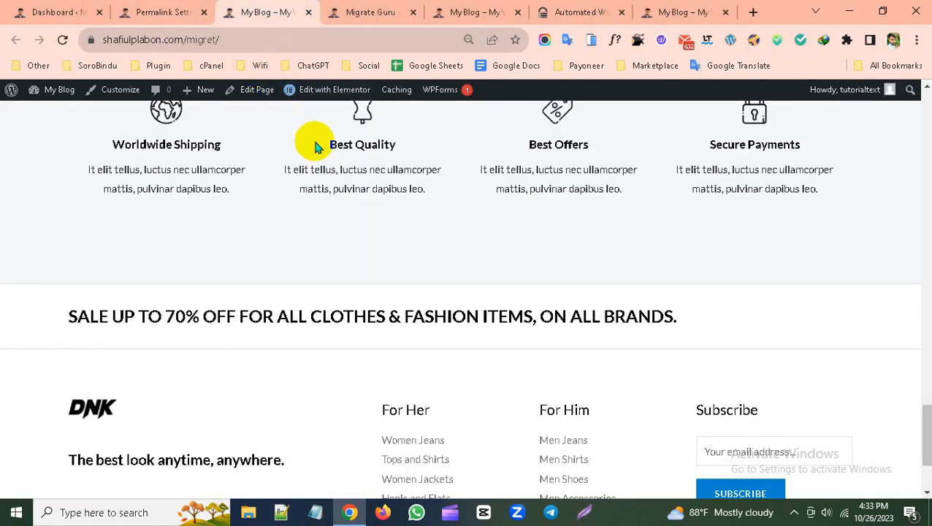
Reload the migret home page to check it from footer to header, and close the Permalink Settings and Migrate Guru pages.
left_click(64, 41)
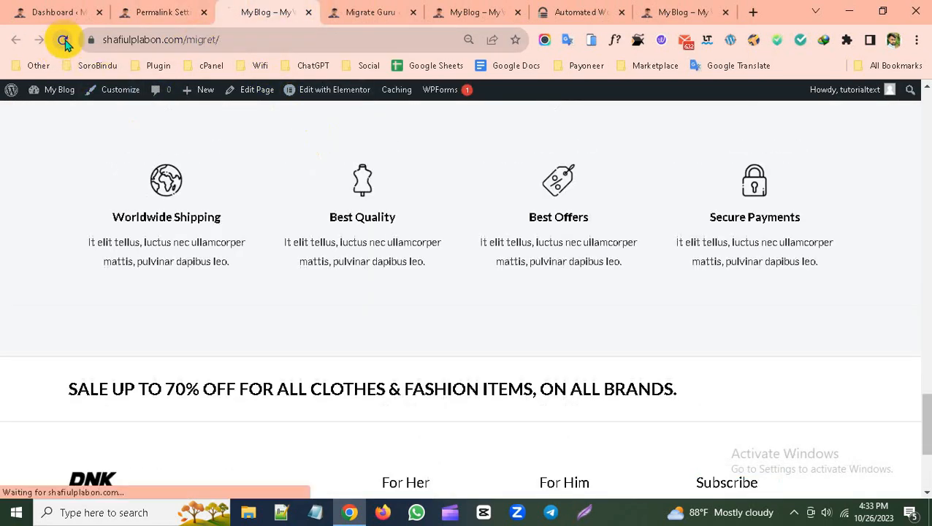
left_click(206, 13)
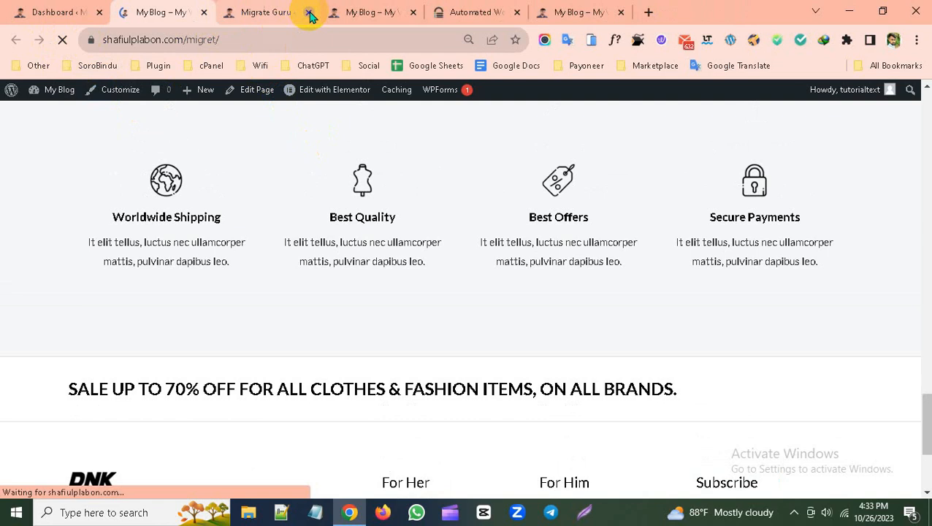
left_click(310, 13)
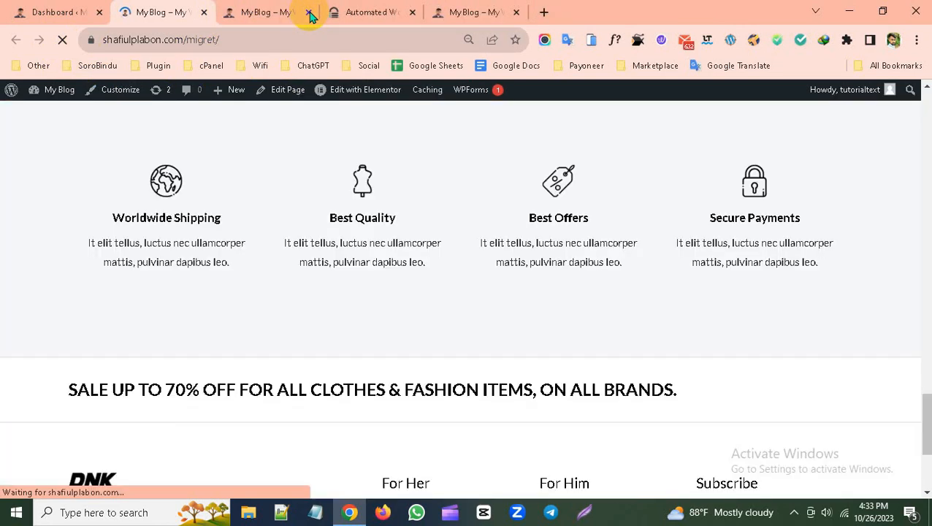
scroll(504, 213, "down", 2)
scroll(862, 250, "up", 1)
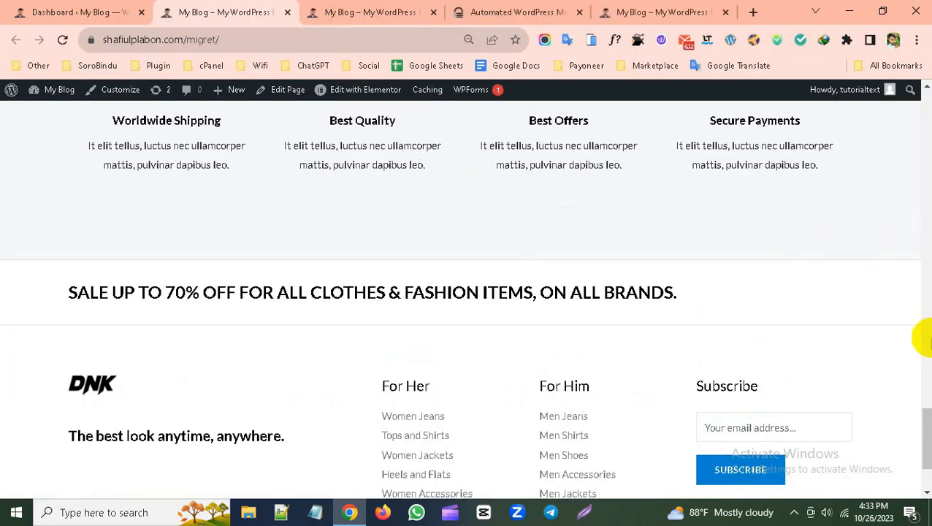
left_click_drag(926, 437, 876, 91)
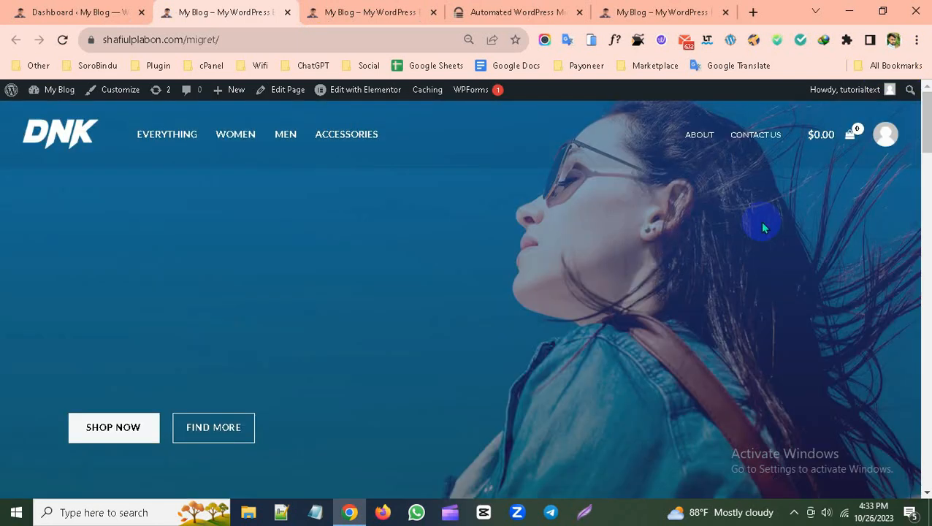
Open the migret site's Everything store page, look through its product listing, and return to the WordPress dashboard.
left_click(187, 134)
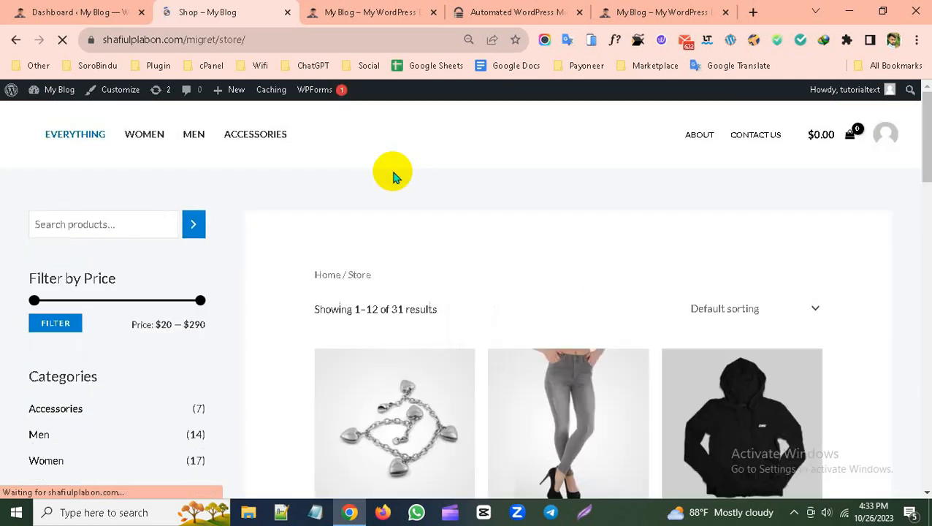
scroll(884, 187, "down", 10)
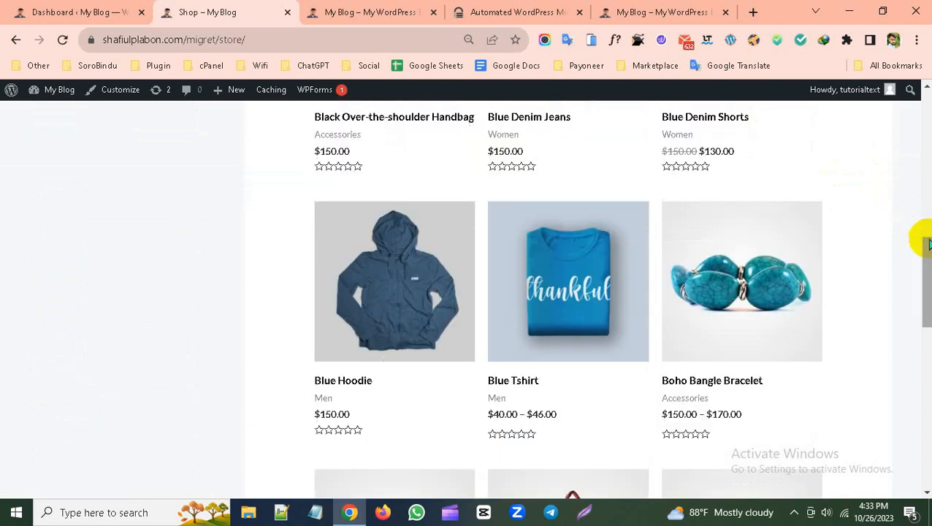
left_click_drag(927, 244, 922, 109)
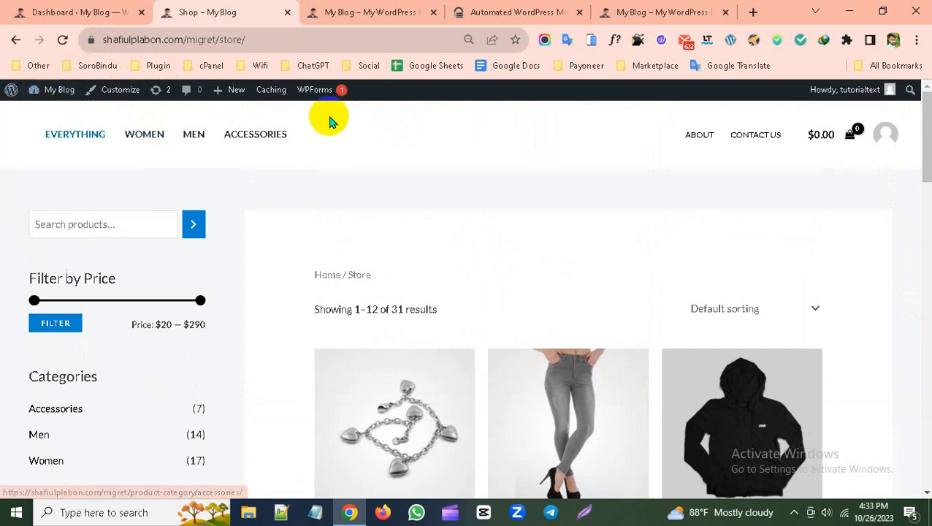
left_click(131, 11)
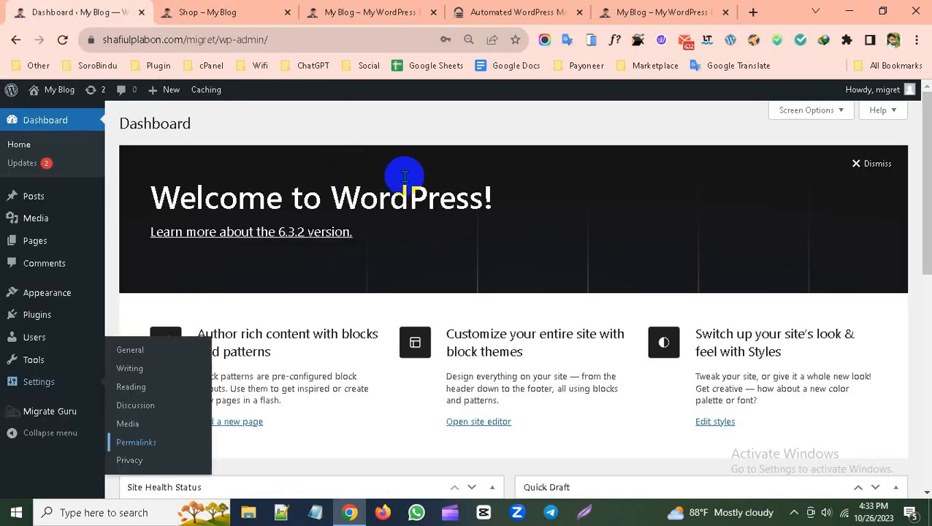